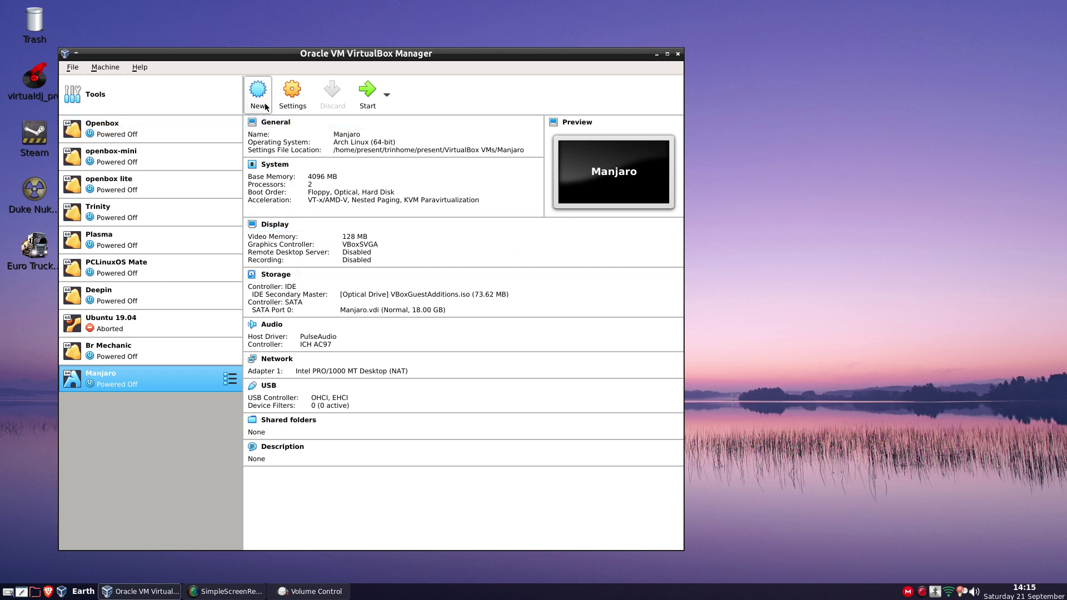
# Launch the New machine wizard from the VirtualBox Manager toolbar
pyautogui.click(258, 97)
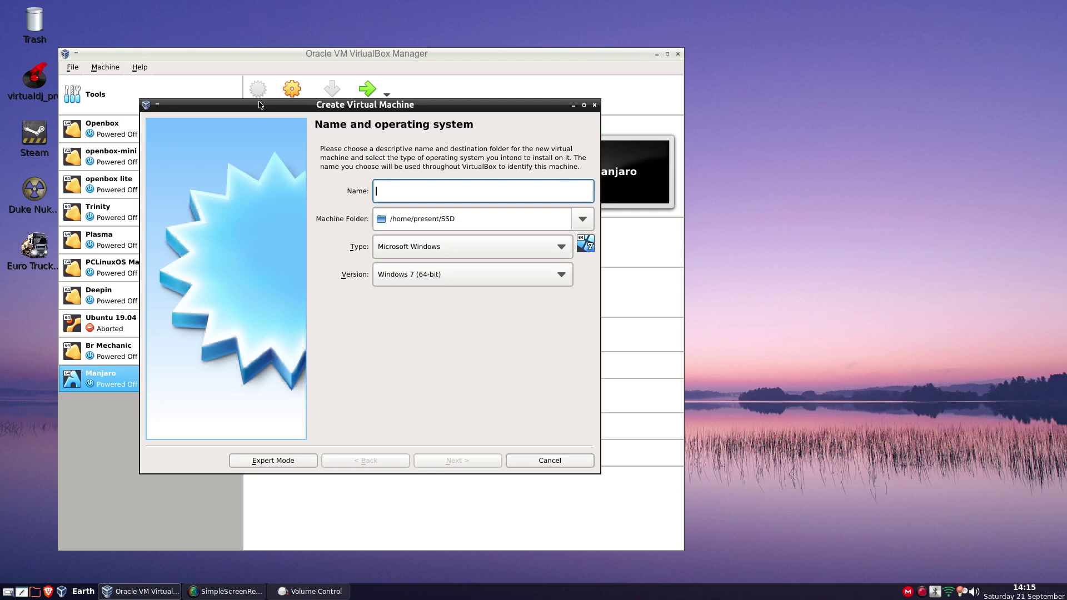
# Name the machine PClinuxOS with version Other Linux (64-bit)
pyautogui.write('P')
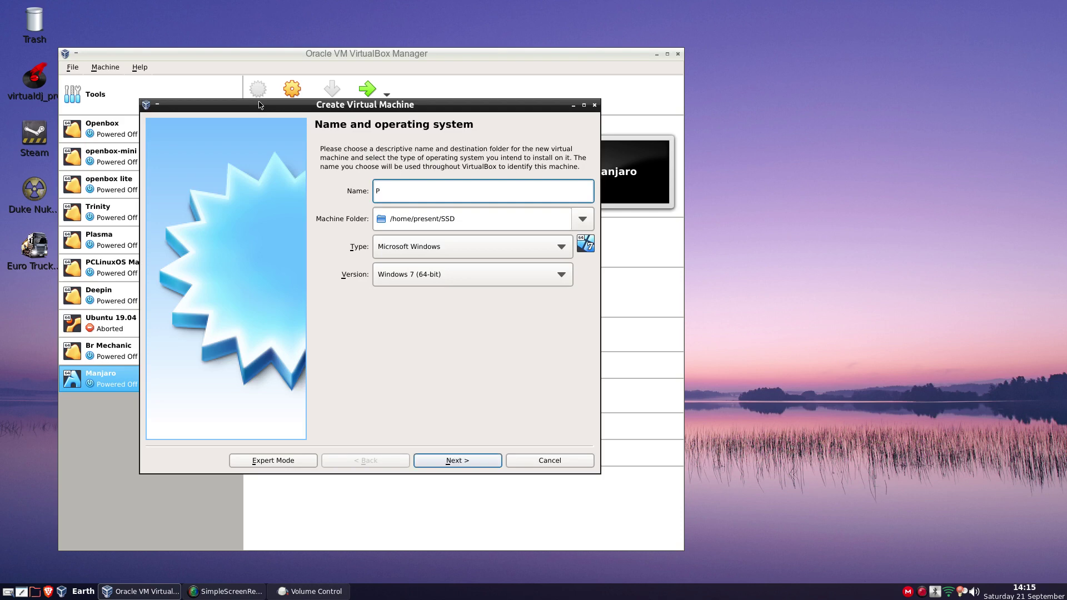
pyautogui.write('Clinux')
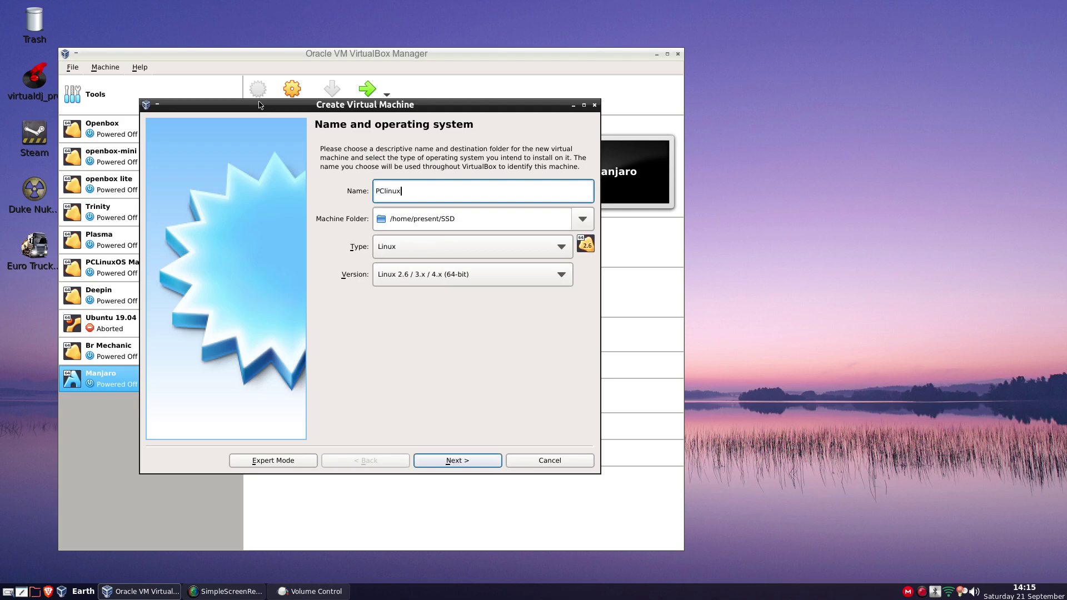
pyautogui.write('OA')
pyautogui.write('S')
pyautogui.click(437, 275)
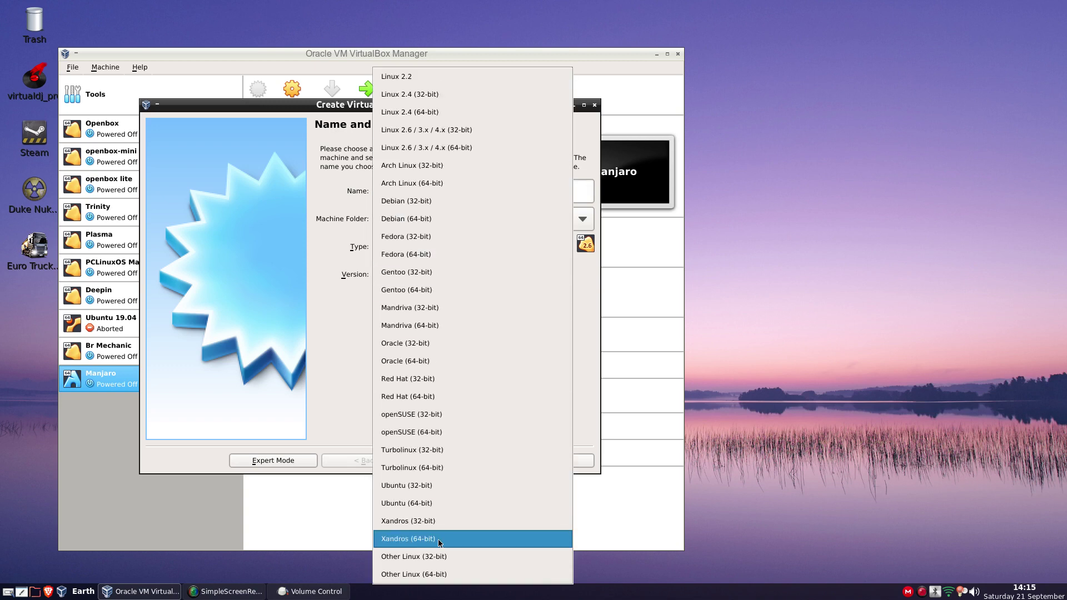
pyautogui.click(434, 573)
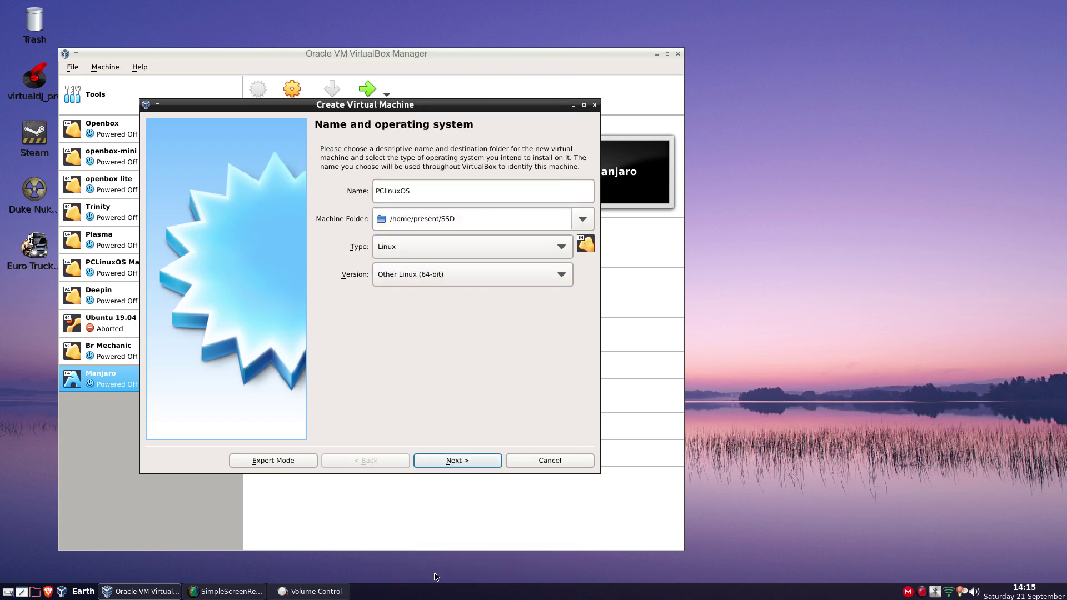
pyautogui.click(454, 464)
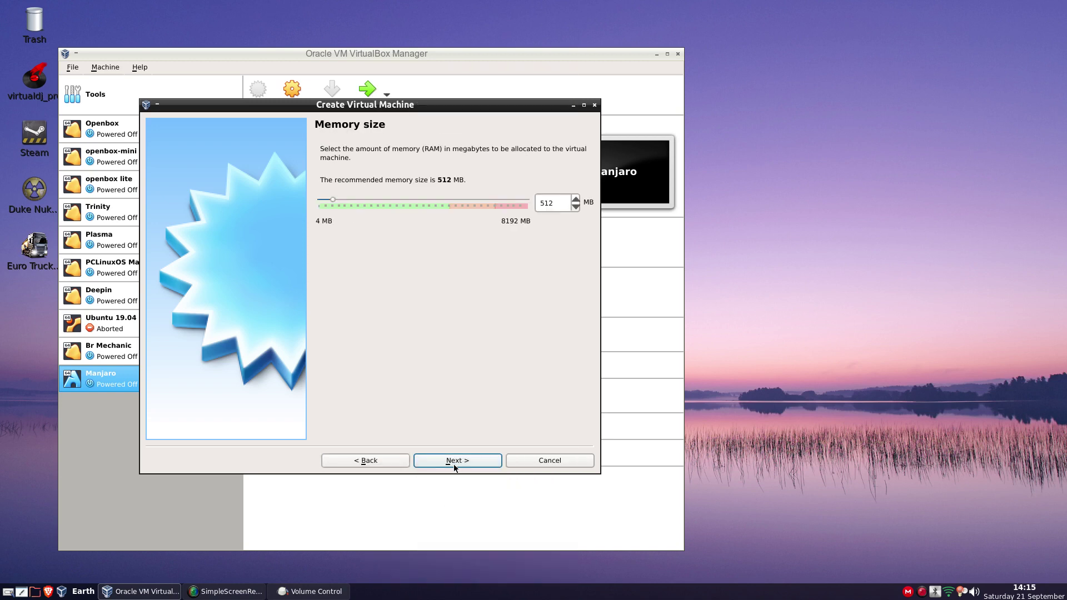
# Give PClinuxOS 1024 MB of memory and a new 18 GB VDI virtual hard disk
pyautogui.moveTo(333, 201)
pyautogui.mouseDown()
pyautogui.moveTo(384, 202)
pyautogui.moveTo(341, 204)
pyautogui.mouseUp()
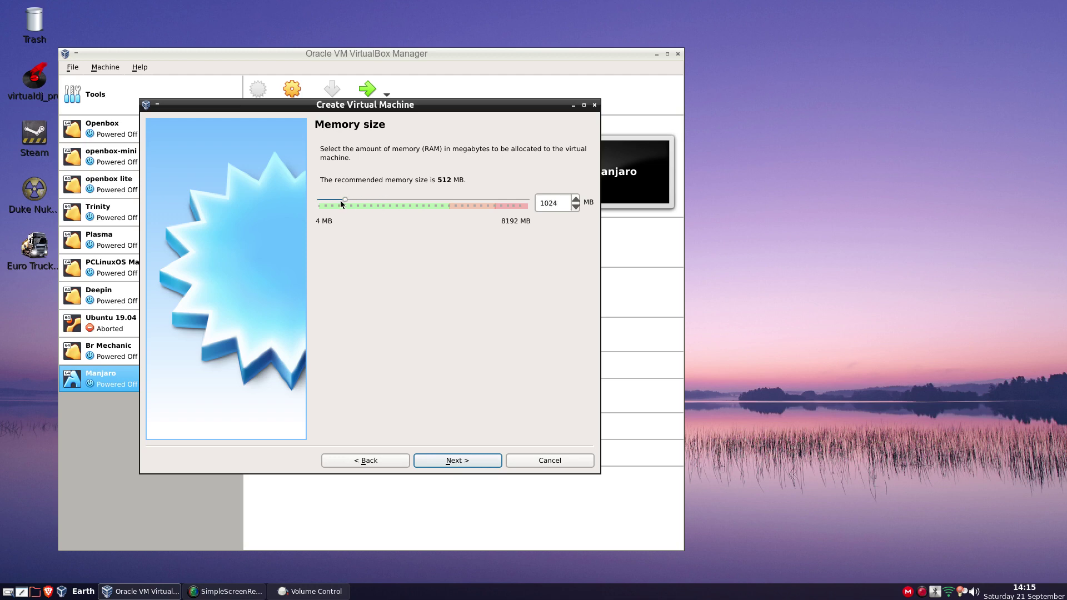
pyautogui.click(468, 462)
pyautogui.click(468, 462)
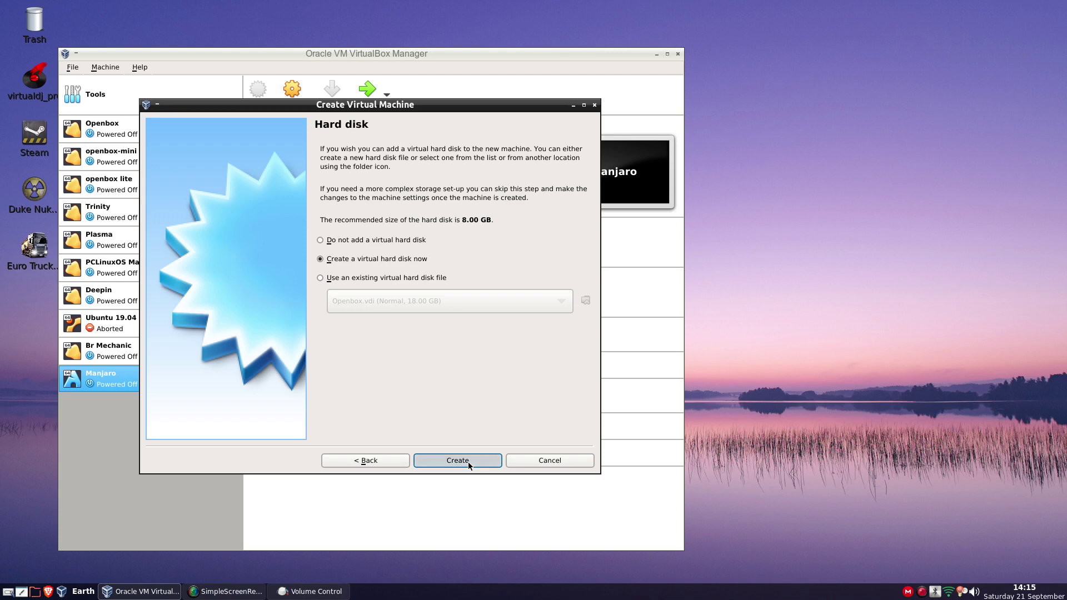
pyautogui.click(445, 447)
pyautogui.click(445, 447)
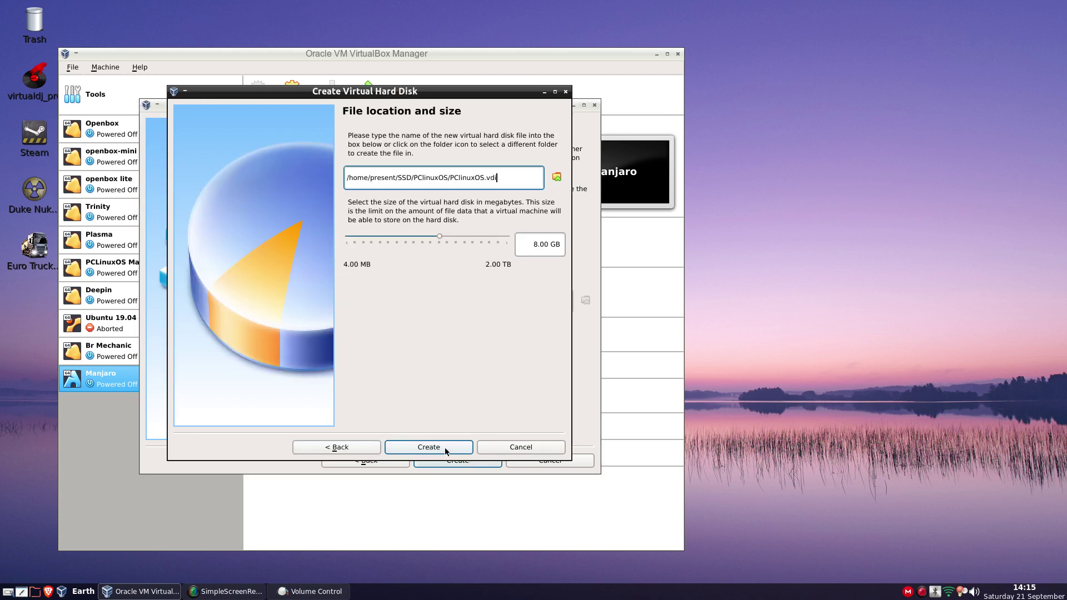
pyautogui.click(529, 244)
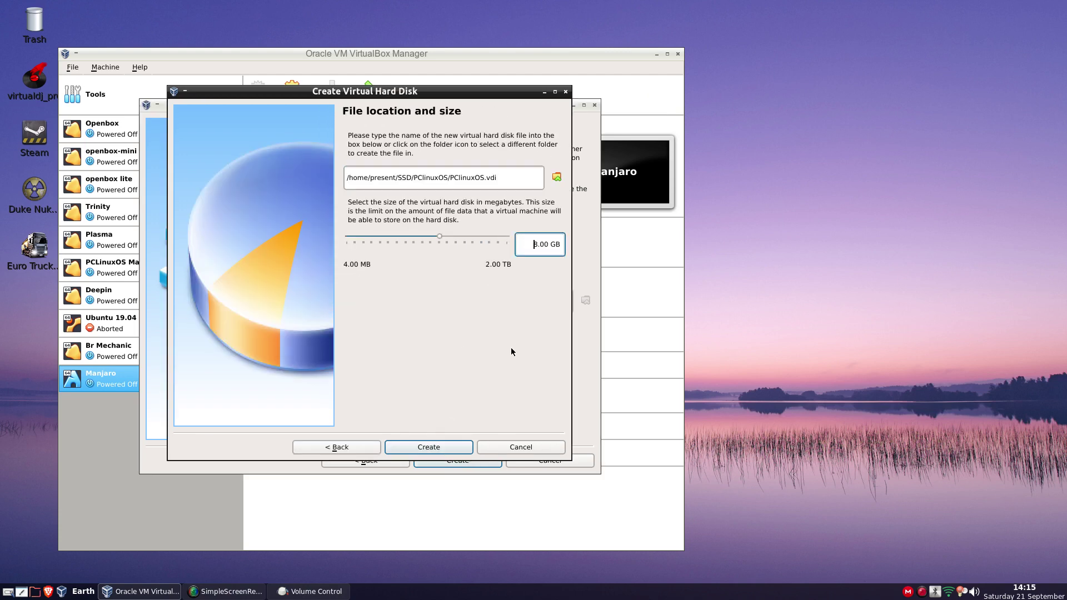
pyautogui.write('1')
pyautogui.click(439, 447)
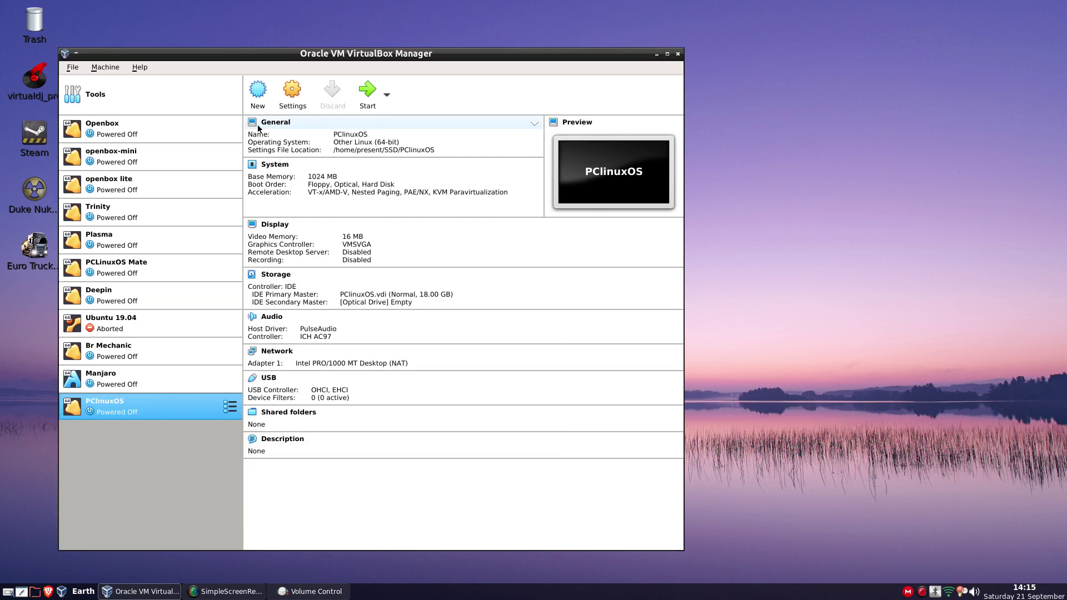
# In PClinuxOS settings, give the machine 2 processors
pyautogui.click(290, 109)
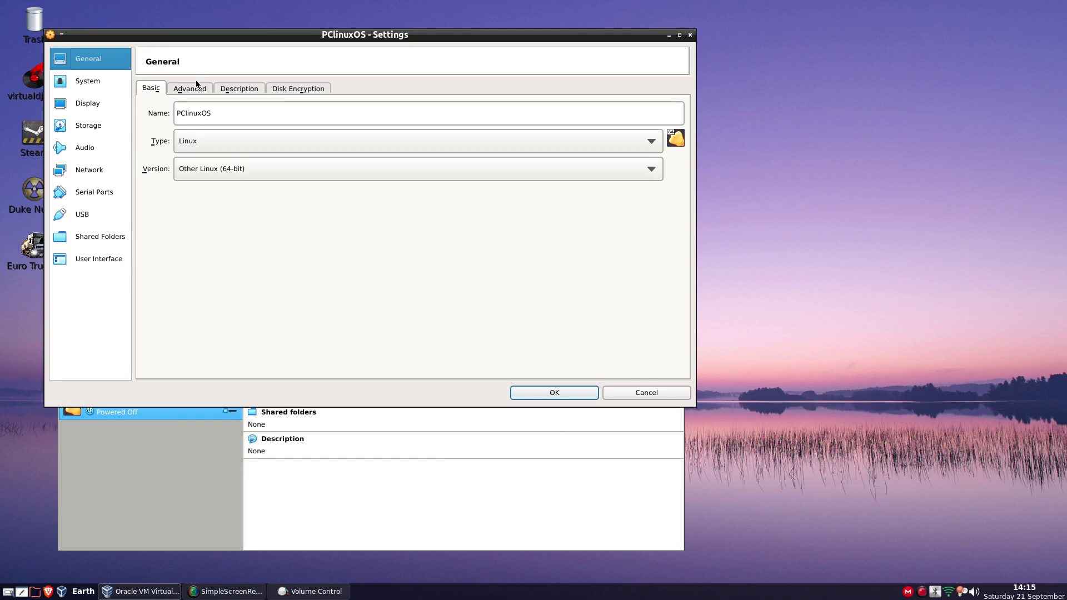
pyautogui.click(87, 82)
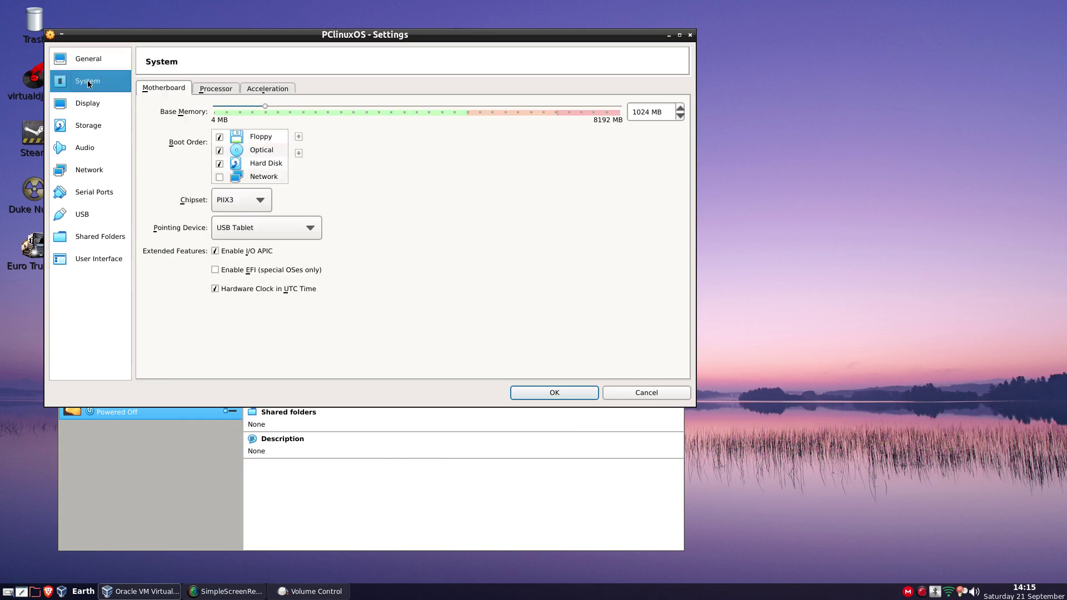
pyautogui.click(217, 89)
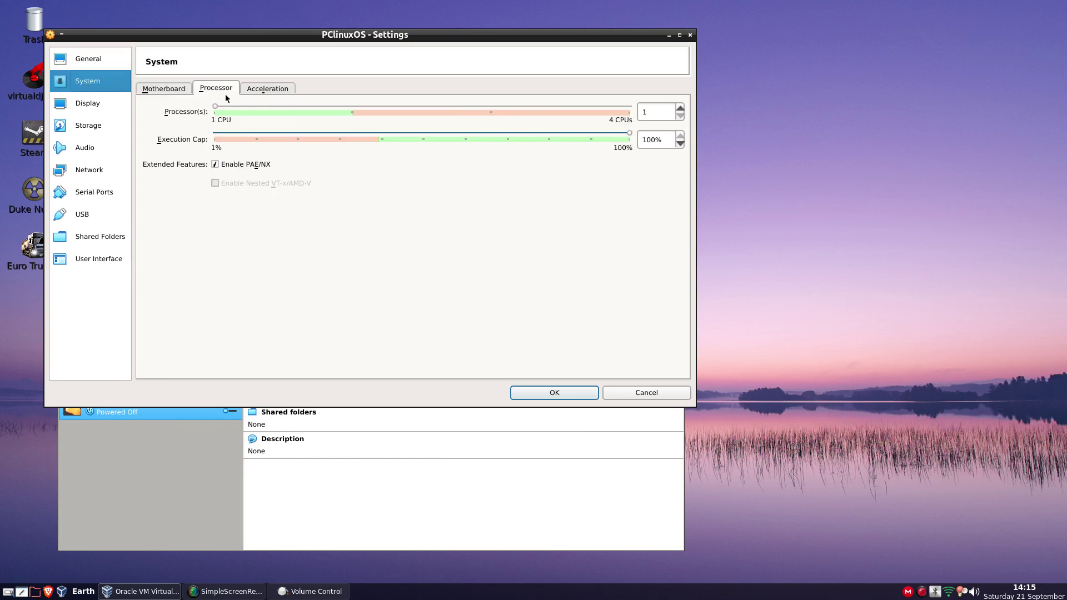
pyautogui.moveTo(219, 107); pyautogui.dragTo(327, 117)
# Set the paravirtualization interface to KVM
pyautogui.click(261, 89)
pyautogui.click(259, 113)
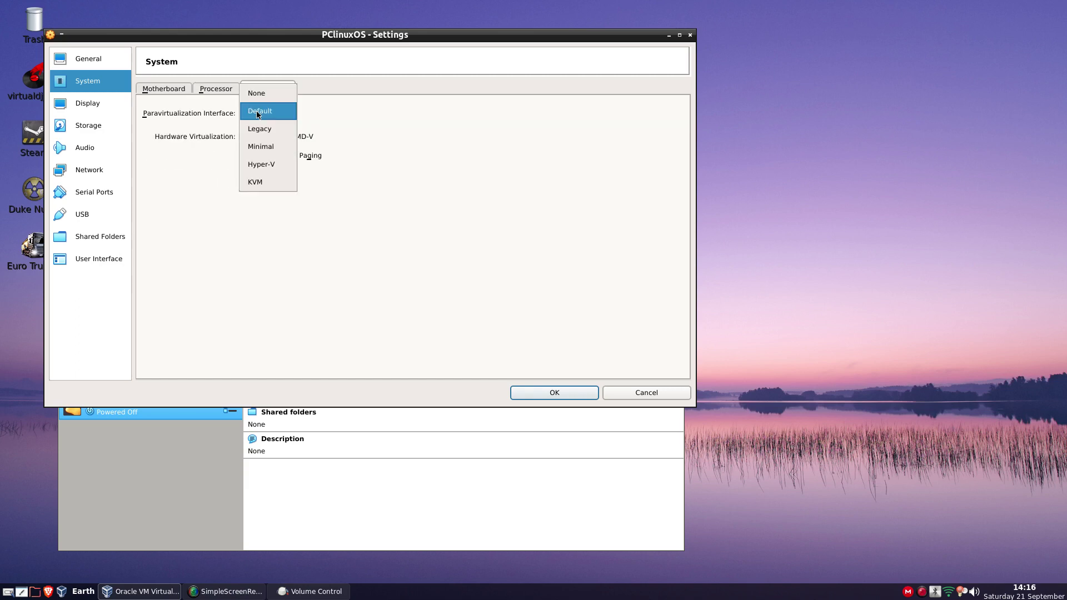
pyautogui.click(258, 183)
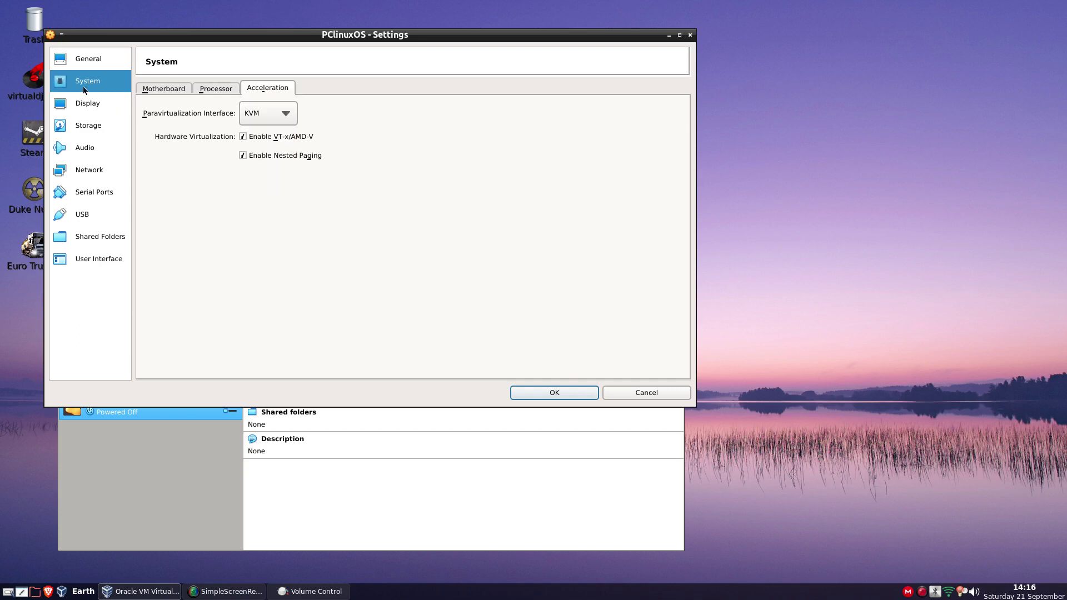
pyautogui.click(85, 104)
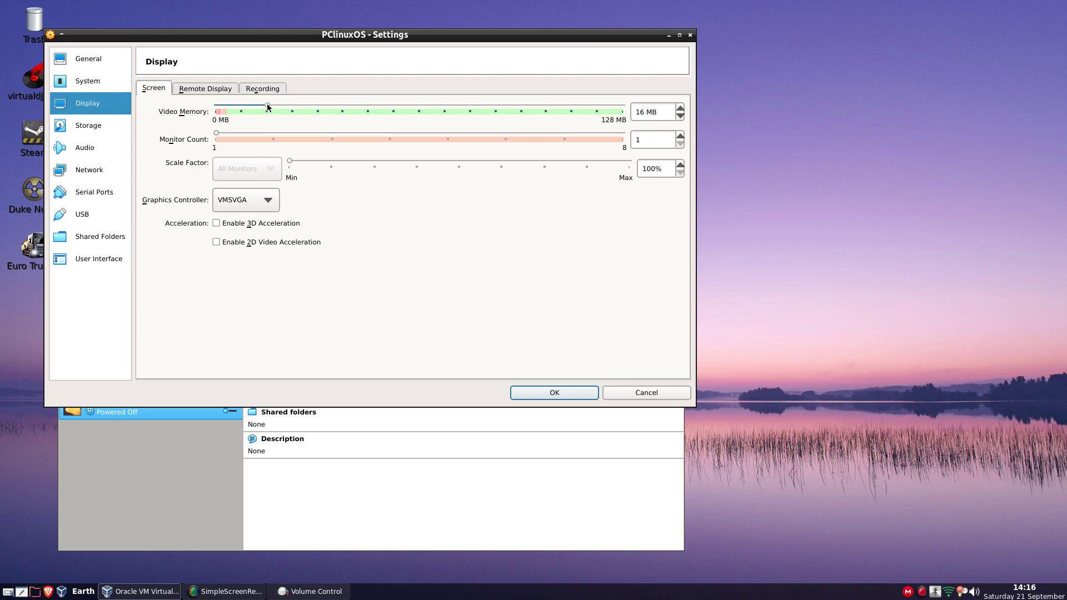
# Set 128 MB video memory, insert pclinuxos64-kde5-2019.09.iso, save, and start PClinuxOS
pyautogui.moveTo(266, 104); pyautogui.dragTo(650, 89)
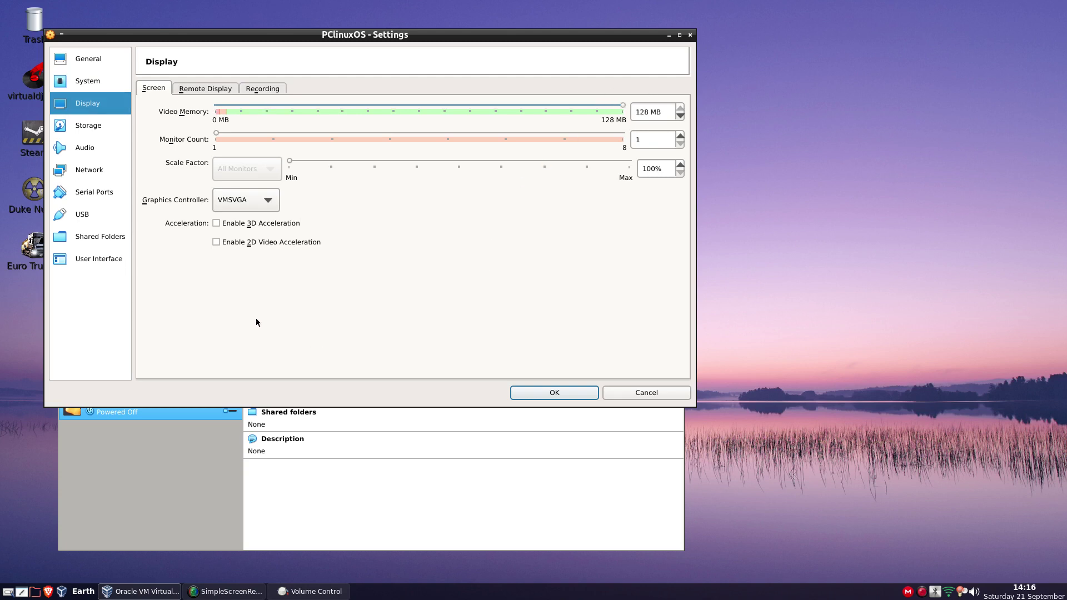
pyautogui.click(87, 126)
pyautogui.click(192, 139)
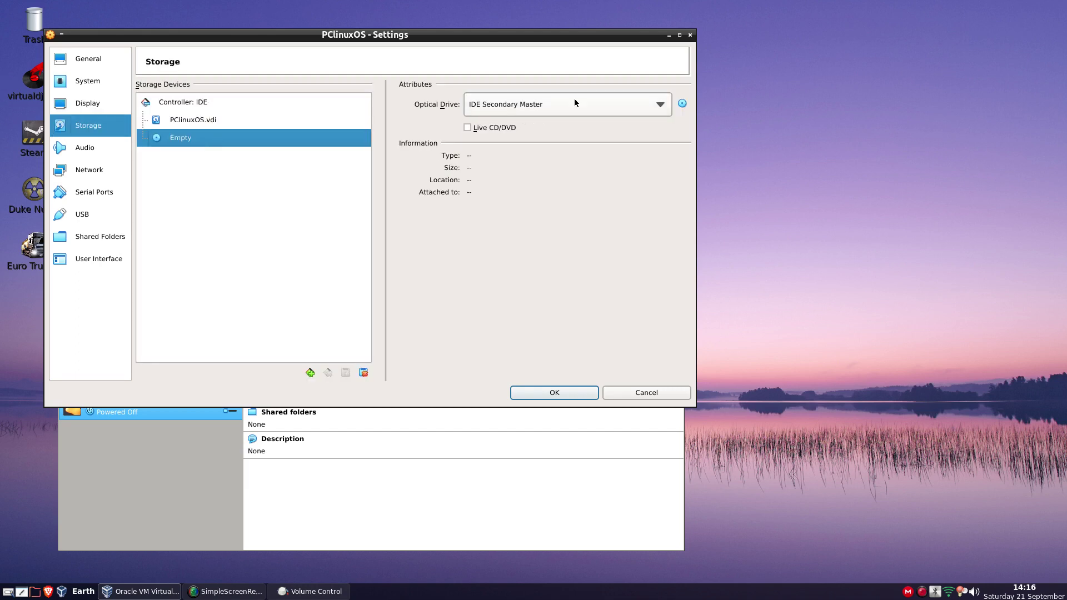
pyautogui.click(681, 105)
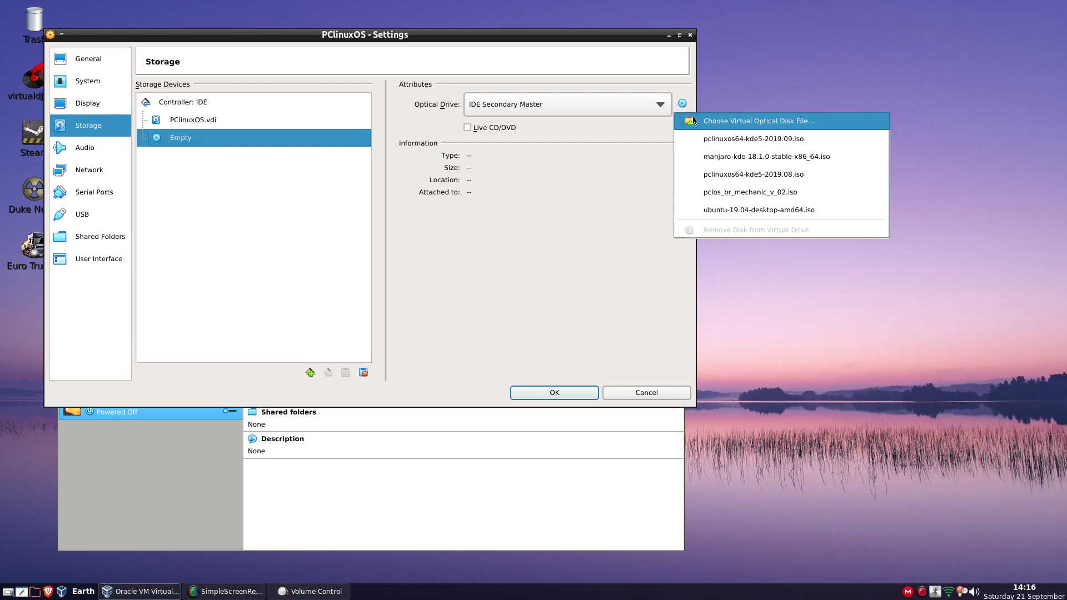
pyautogui.click(702, 140)
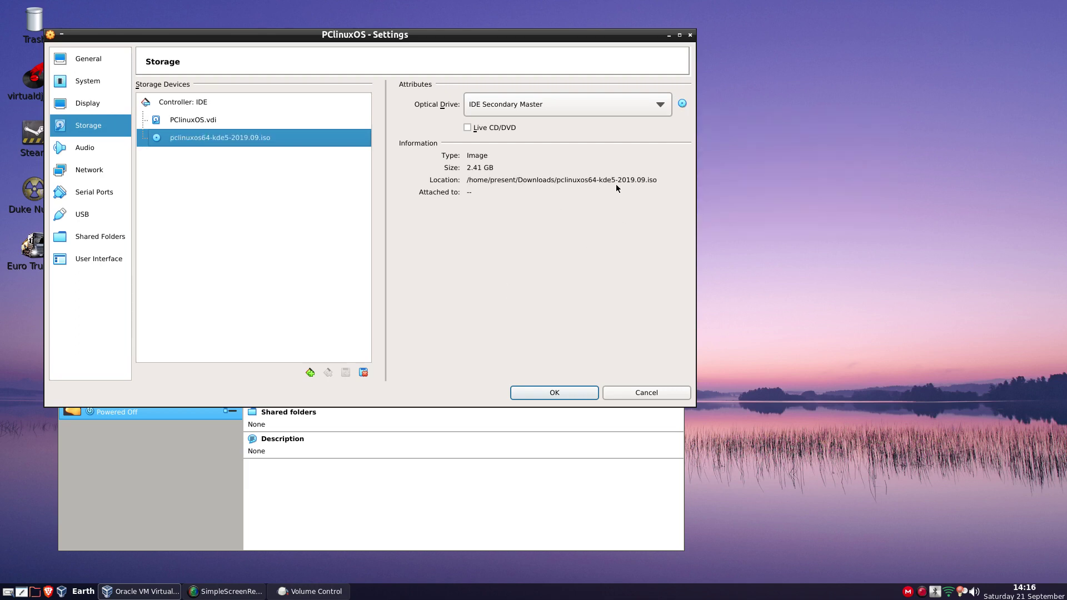
pyautogui.click(567, 391)
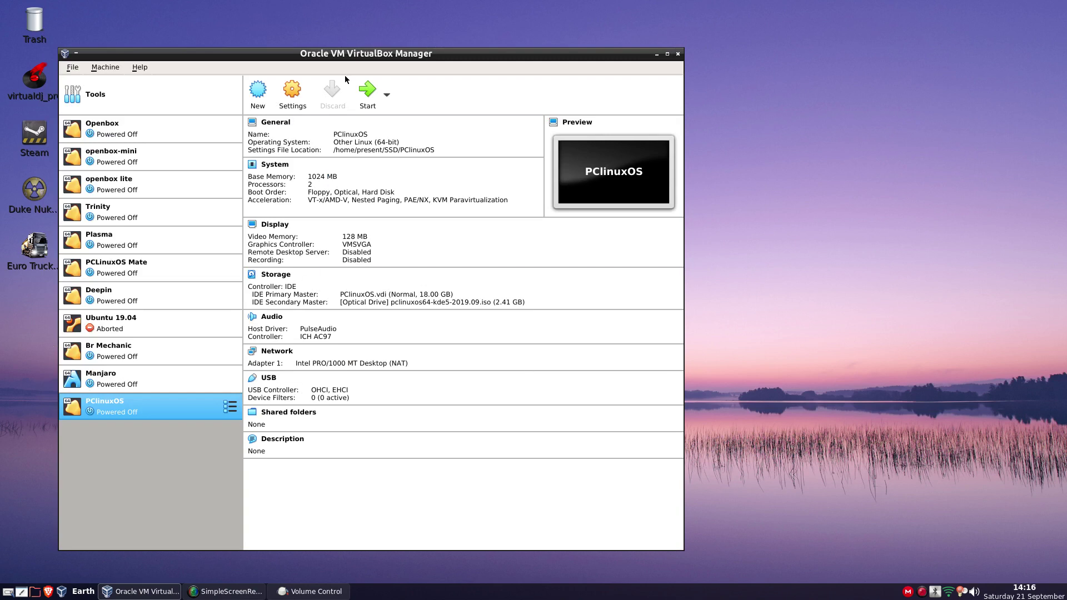
pyautogui.click(368, 109)
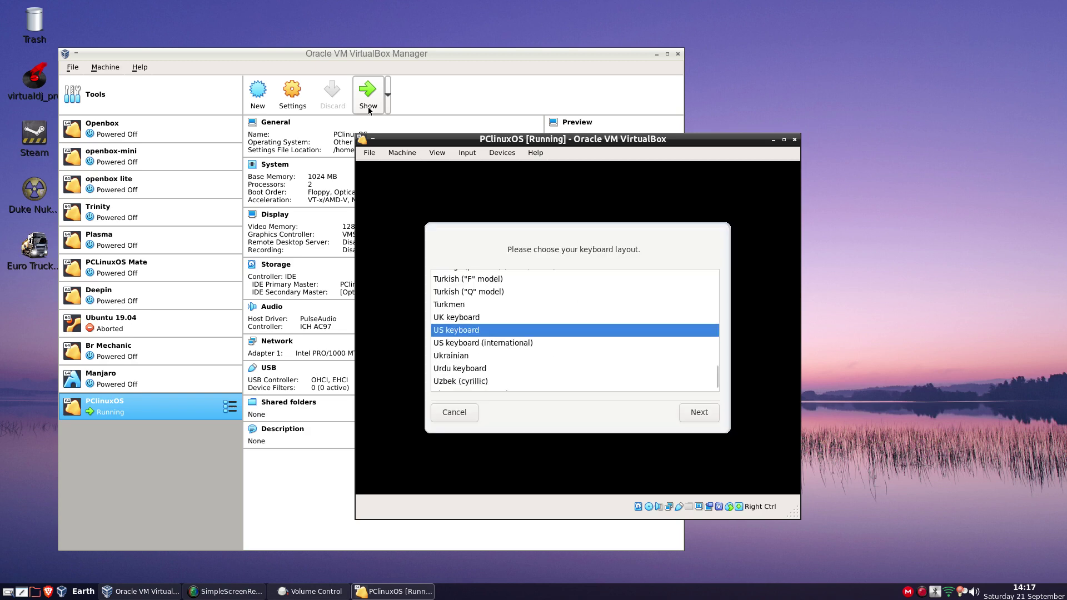
# Choose the UK keyboard layout, minimise the Manager, and maximise the PClinuxOS window
pyautogui.doubleClick(473, 318)
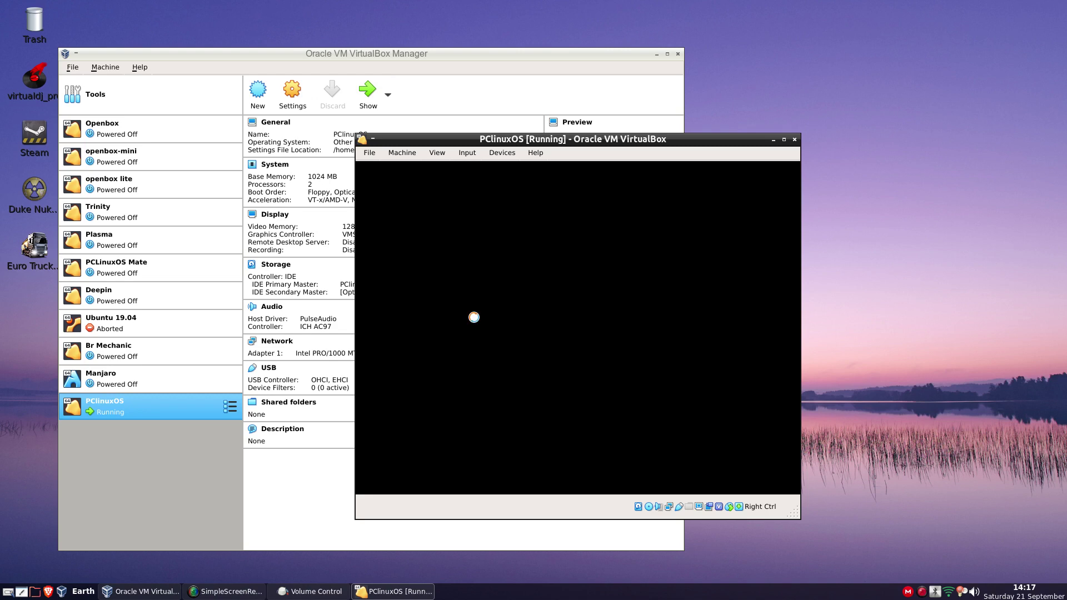
pyautogui.click(614, 127)
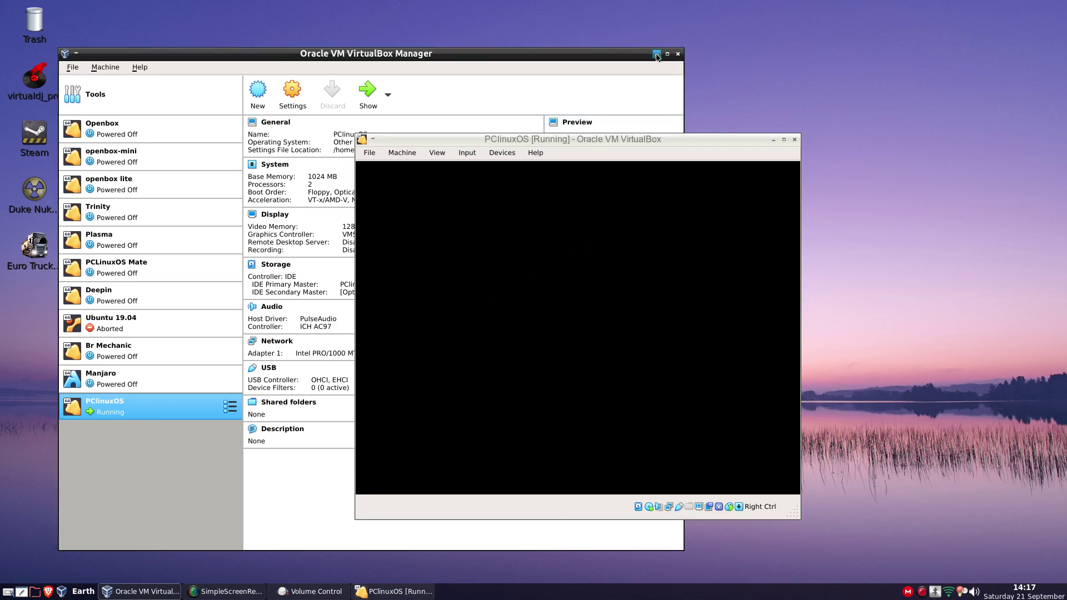
pyautogui.click(657, 56)
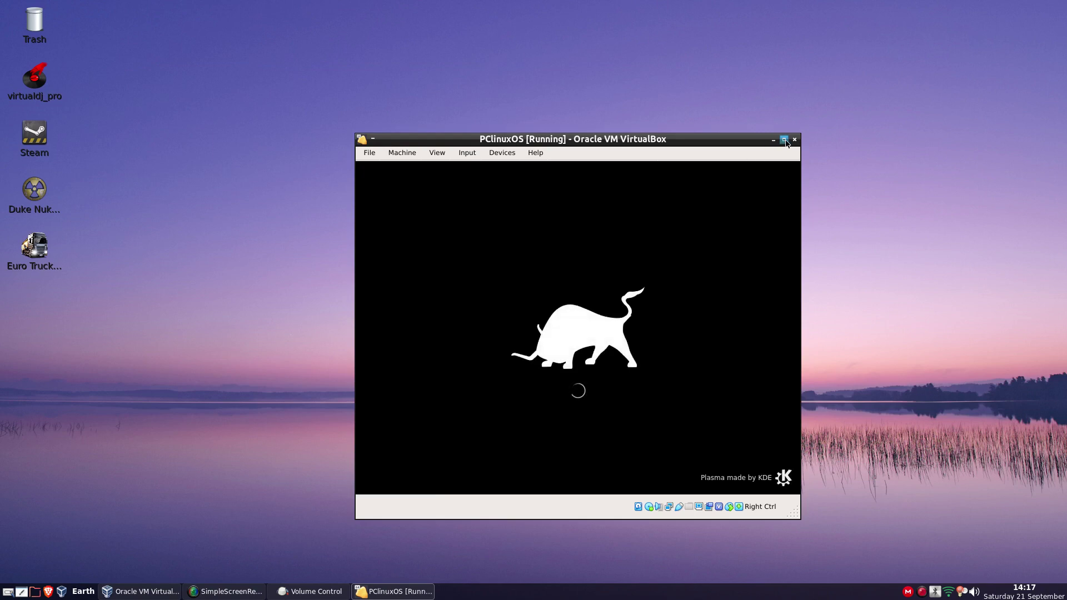
pyautogui.click(784, 140)
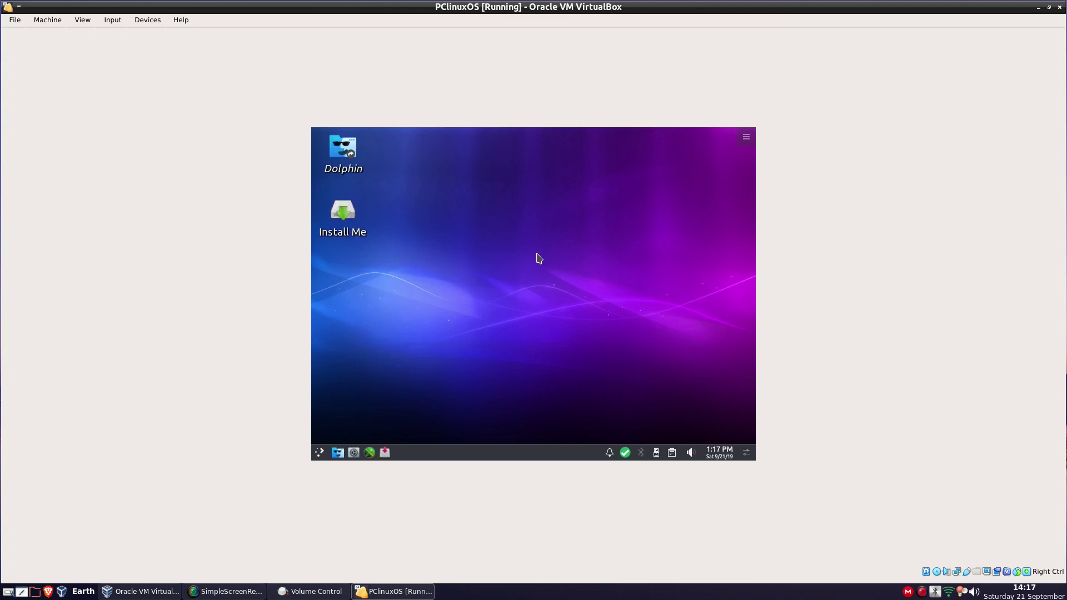
# Run Vbox GuestAdditions Installer from the guest's More Applications menu
pyautogui.click(319, 453)
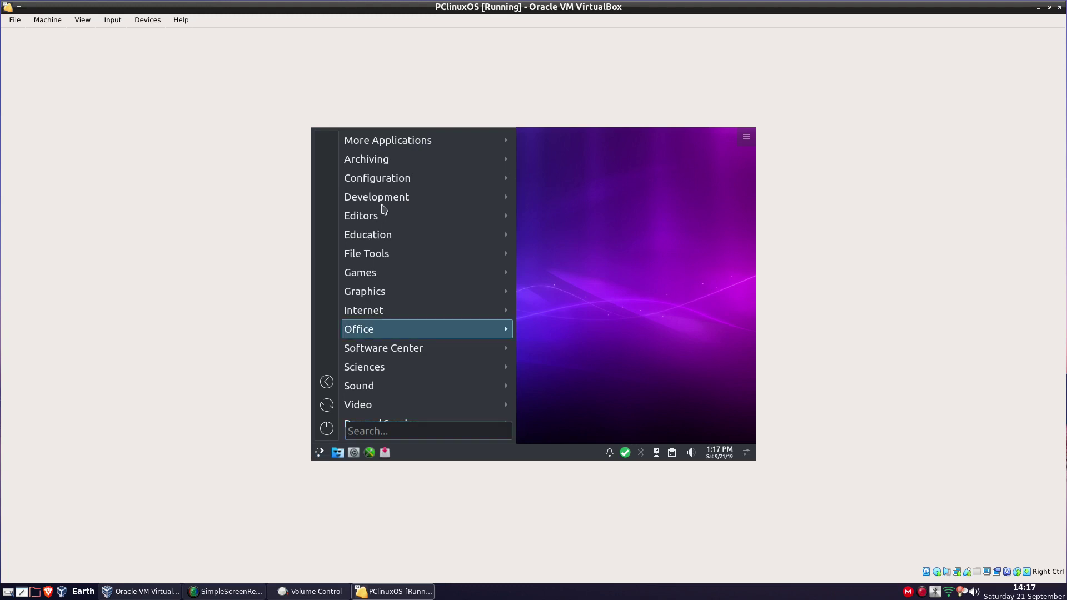
pyautogui.moveTo(392, 182)
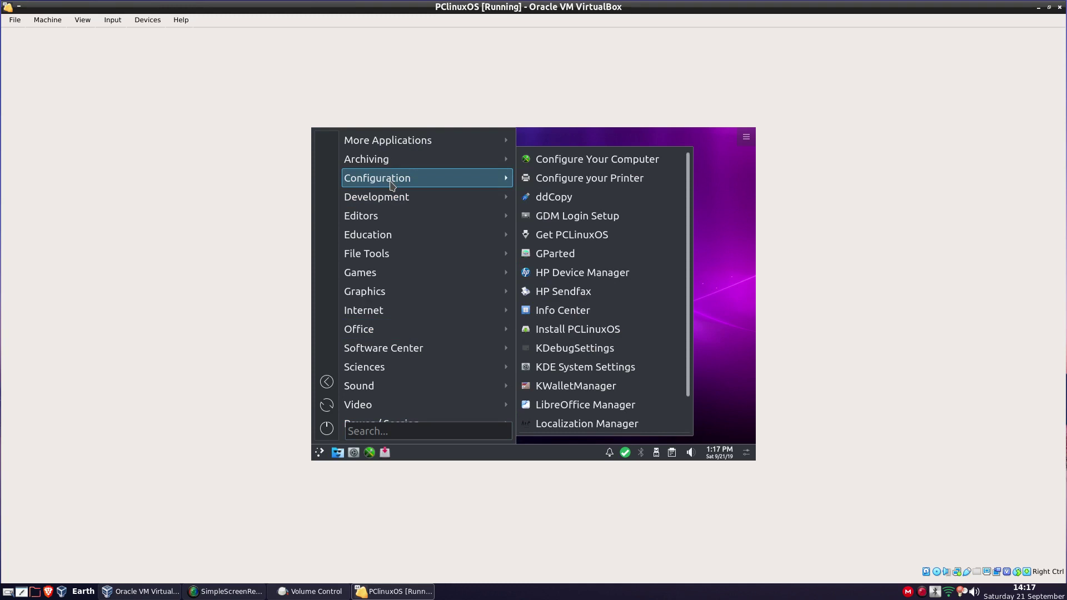
pyautogui.moveTo(393, 141)
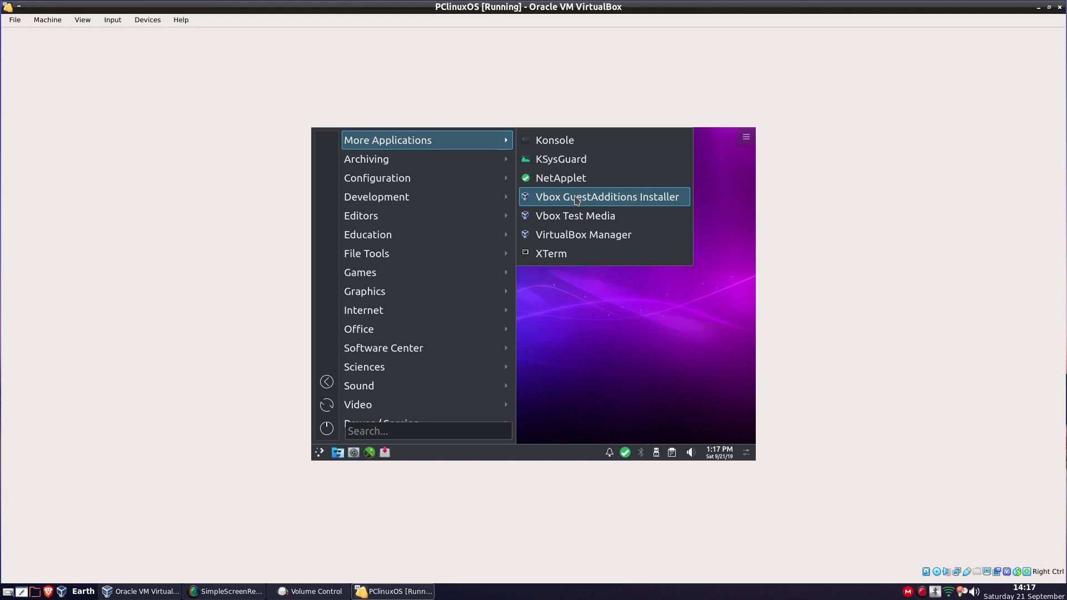
pyautogui.click(576, 197)
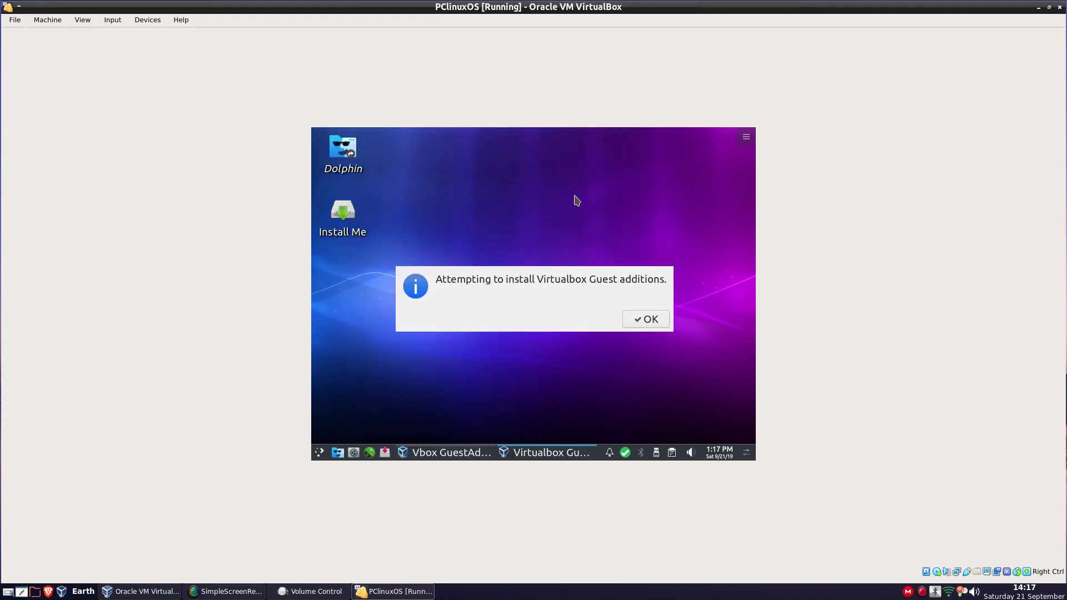
# Acknowledge the install notice and the Guest Additions 6.0.12 success message
pyautogui.click(635, 325)
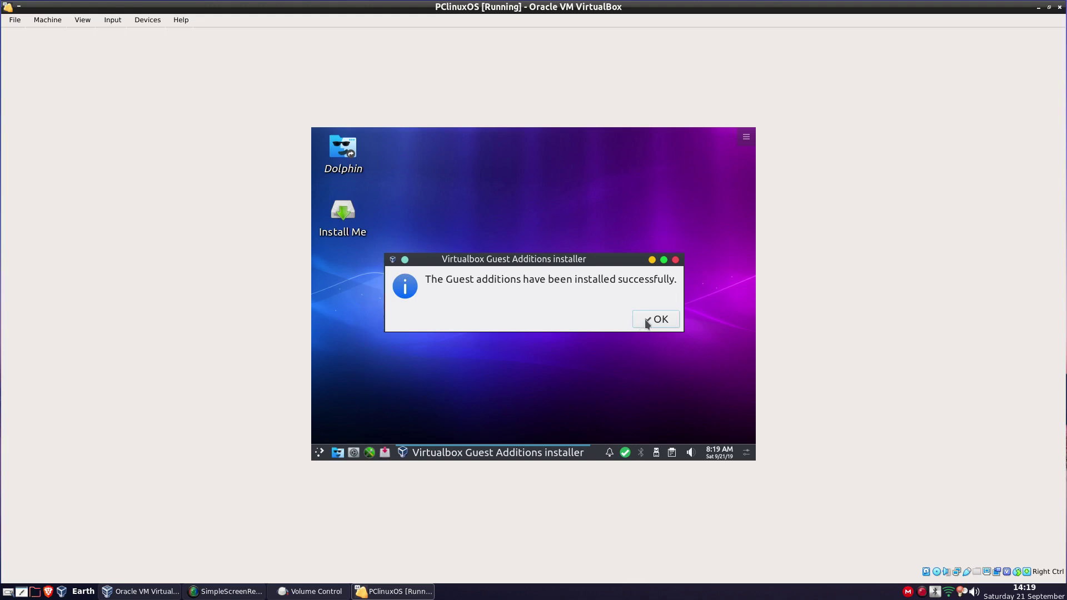
pyautogui.click(646, 321)
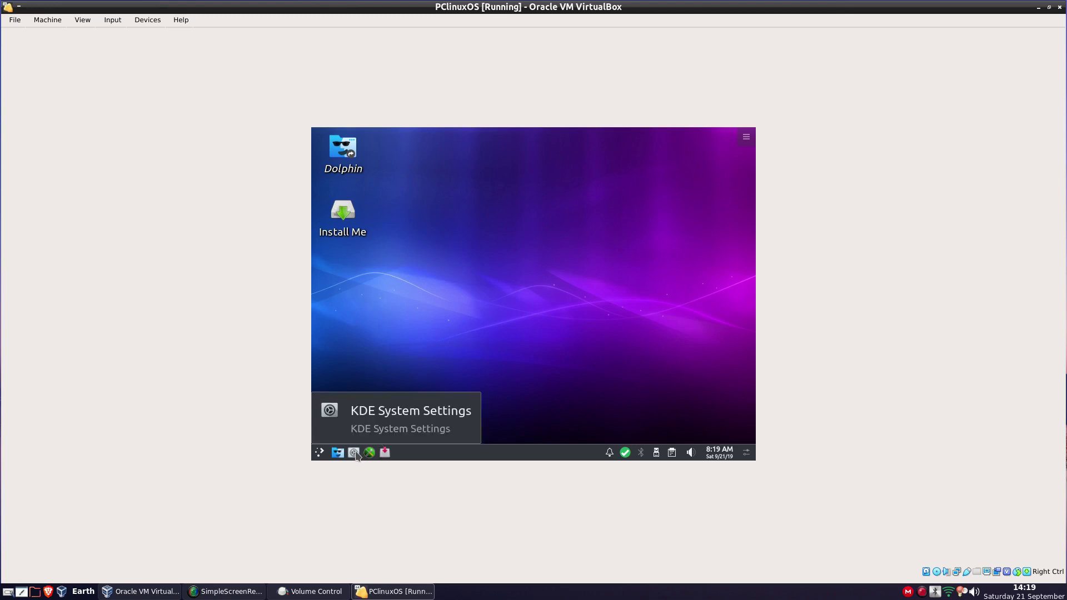
# Check the guest desktop in KDE System Settings, close it, and return to VirtualBox Manager
pyautogui.click(353, 453)
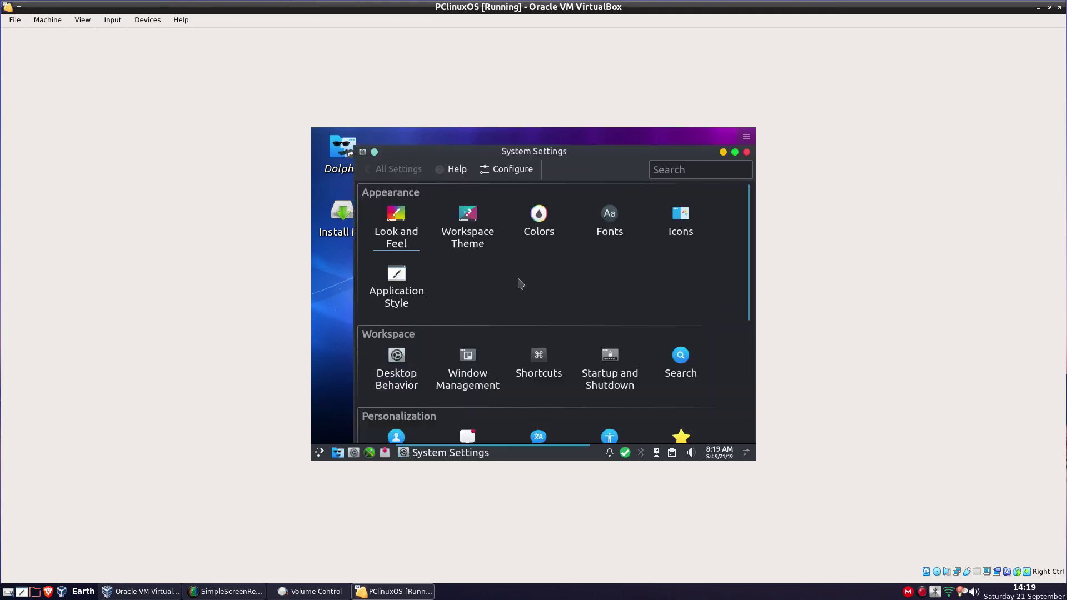
pyautogui.scroll(-6, 520, 284)
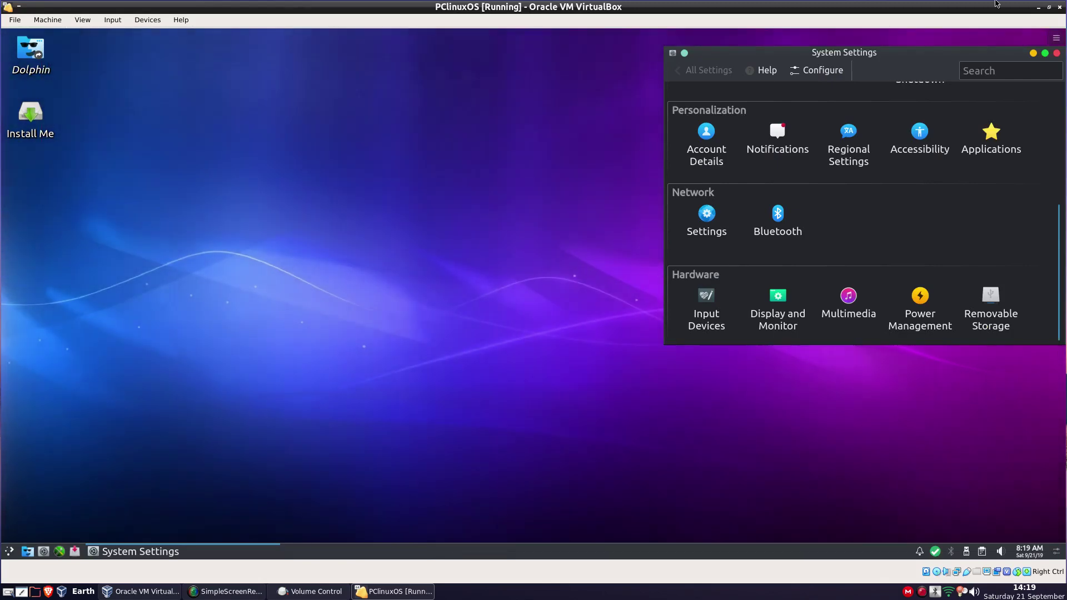
pyautogui.click(1055, 39)
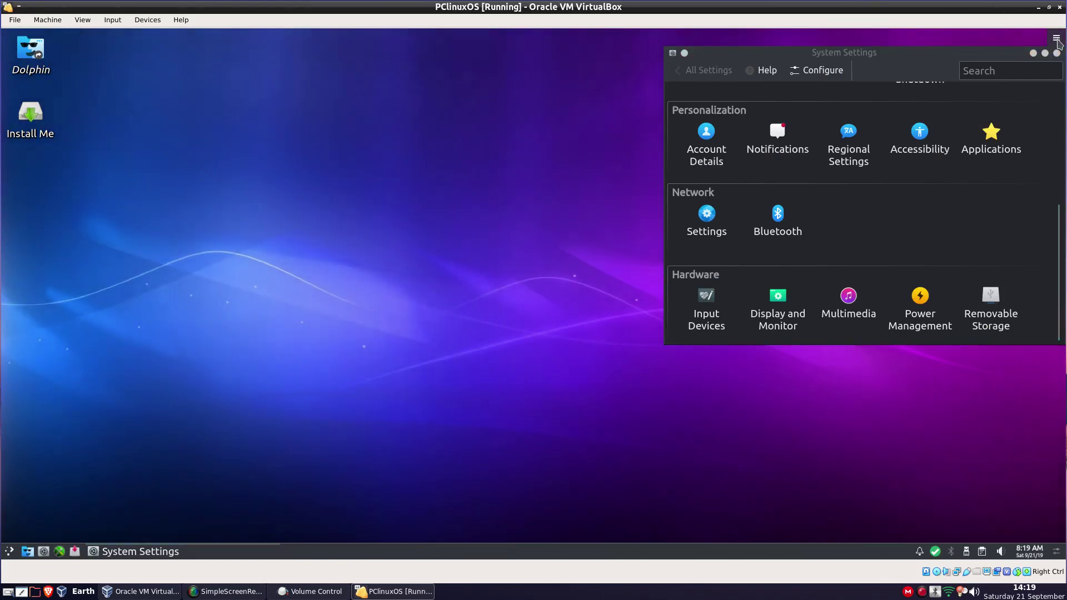
pyautogui.click(1056, 54)
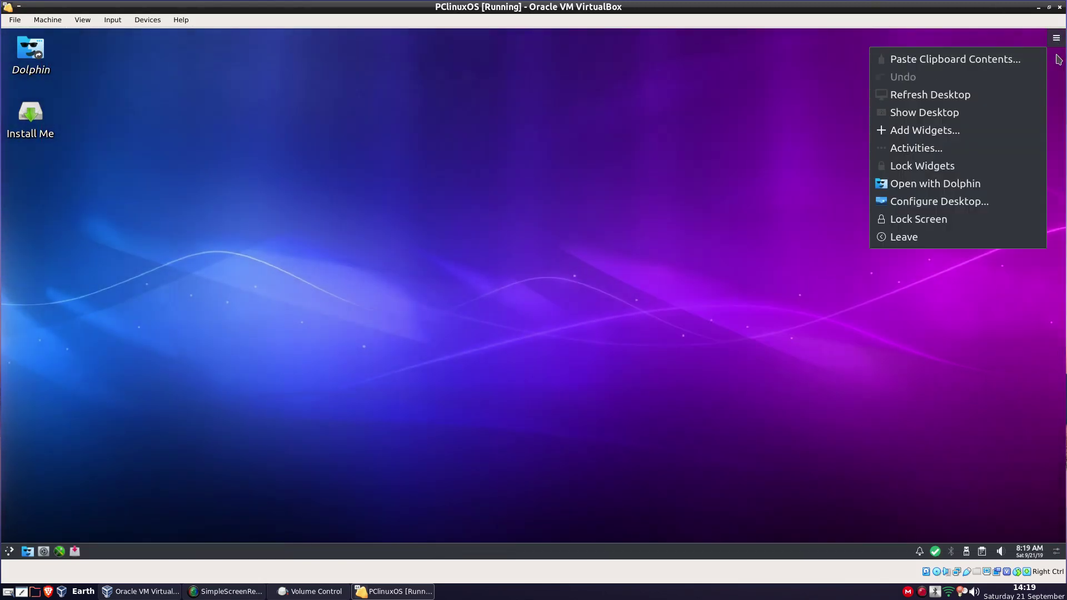
pyautogui.click(569, 177)
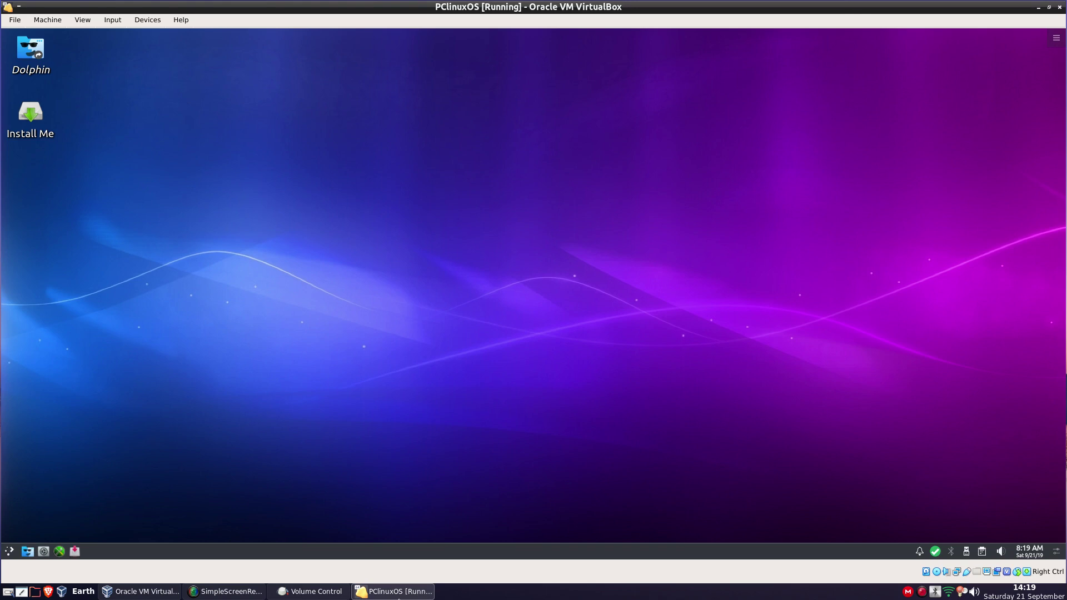
pyautogui.click(162, 596)
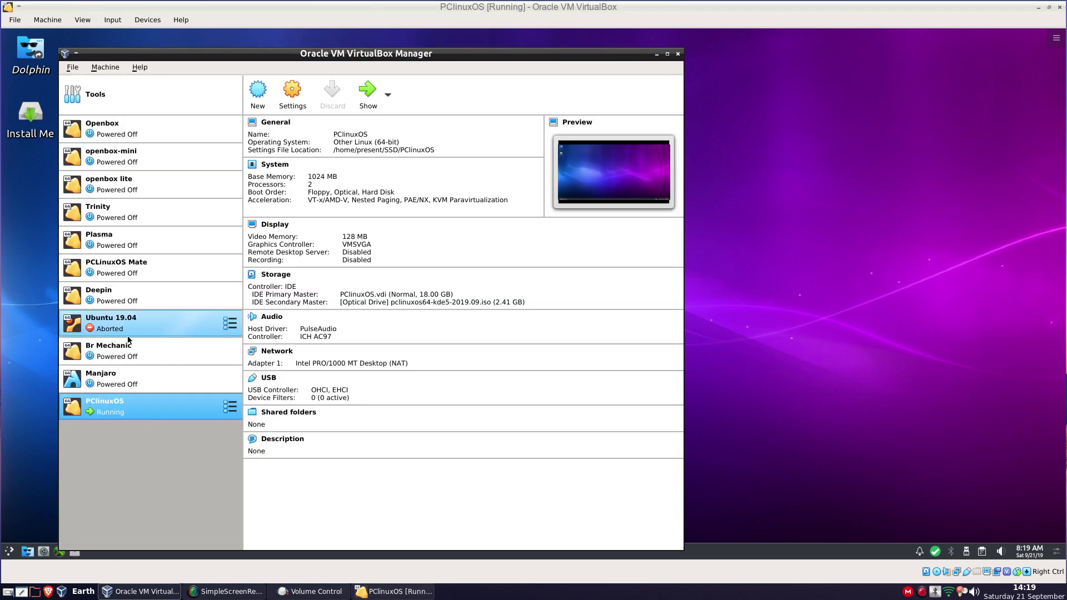
# Start the Br Mechanic machine and boot it from the LiveCD entry
pyautogui.click(127, 382)
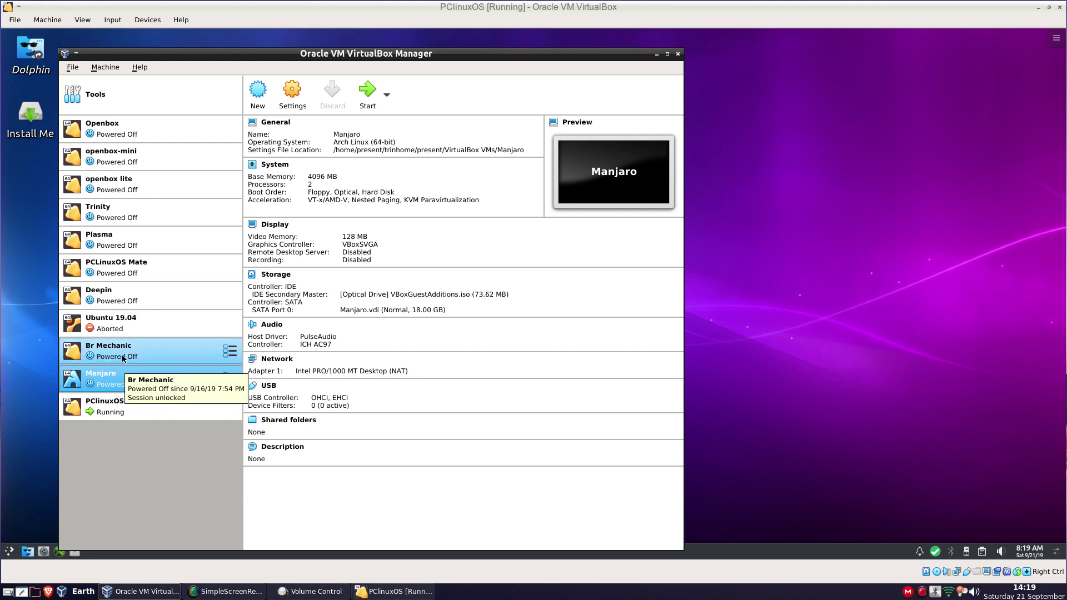
pyautogui.click(122, 358)
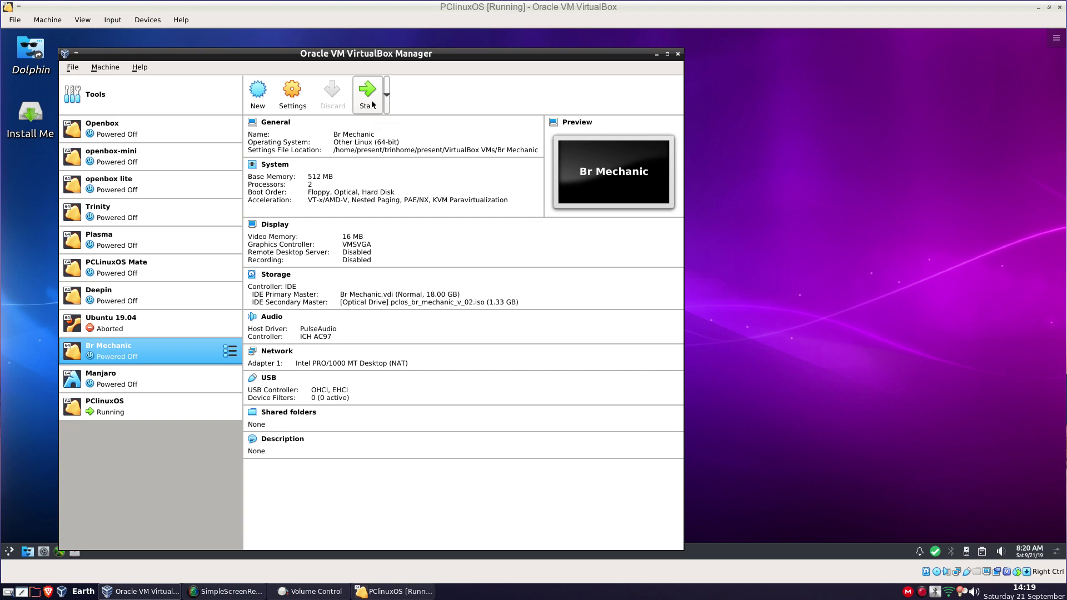
pyautogui.click(367, 95)
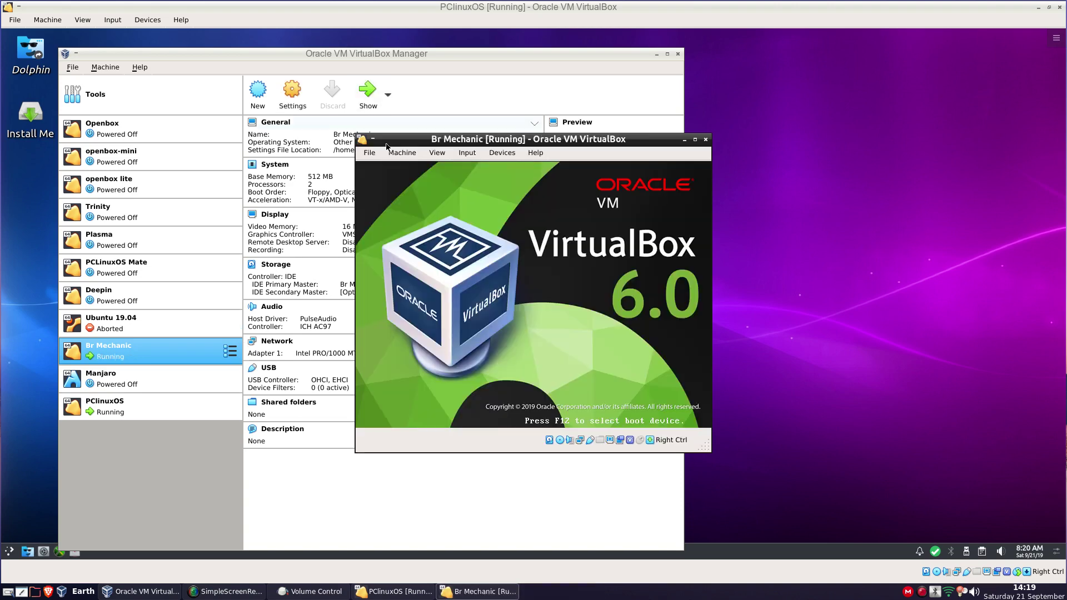
pyautogui.press('Return')
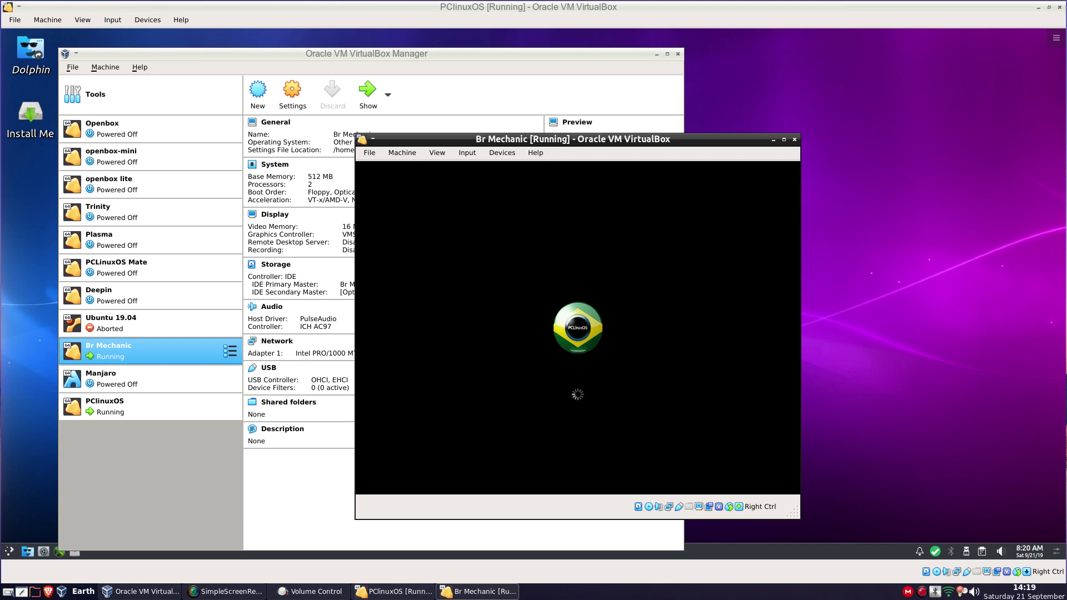
pyautogui.click(806, 83)
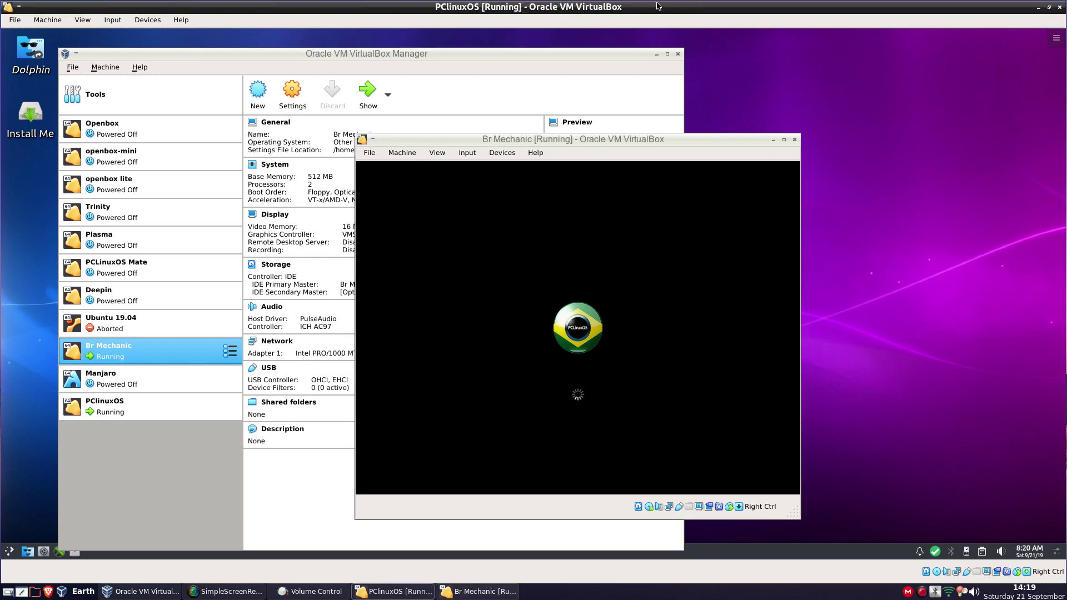
pyautogui.click(267, 266)
# Try twice to shut down the PCLinuxOS guest from its application menu
pyautogui.click(9, 551)
pyautogui.moveTo(101, 506)
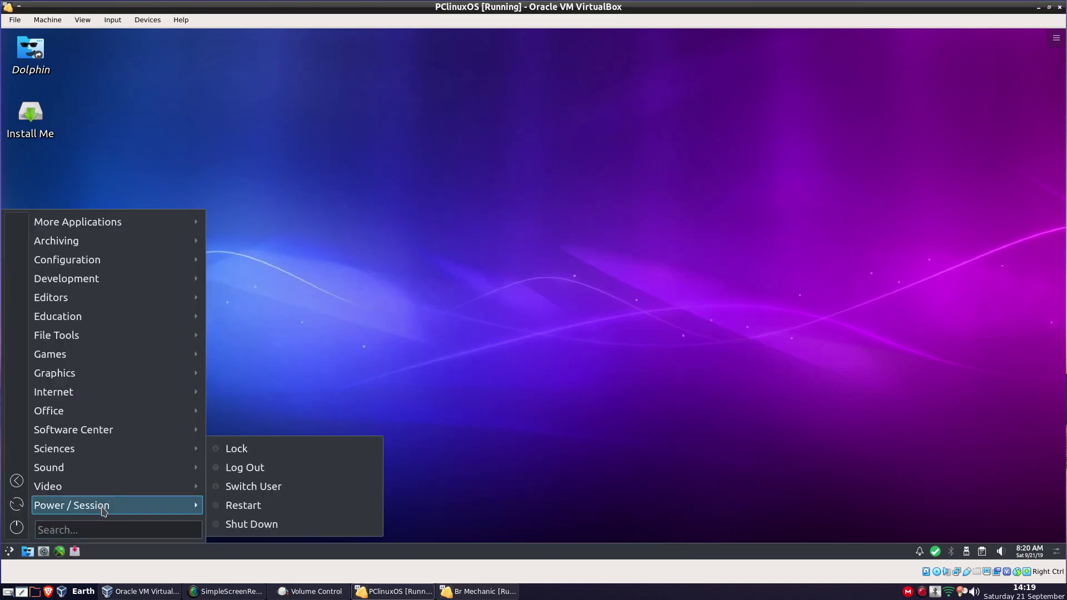
pyautogui.click(259, 525)
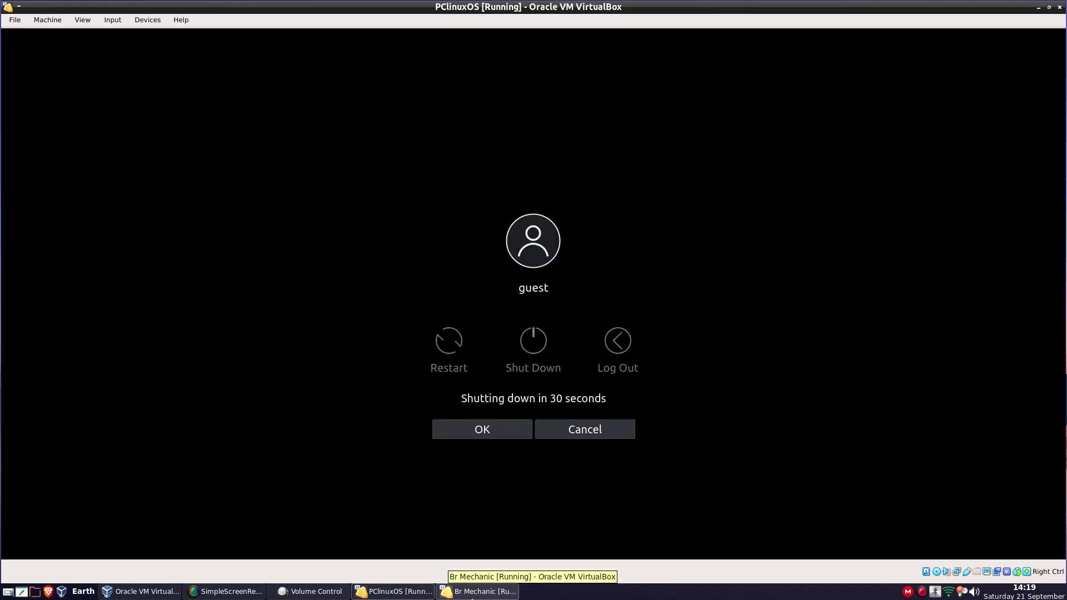
pyautogui.click(472, 591)
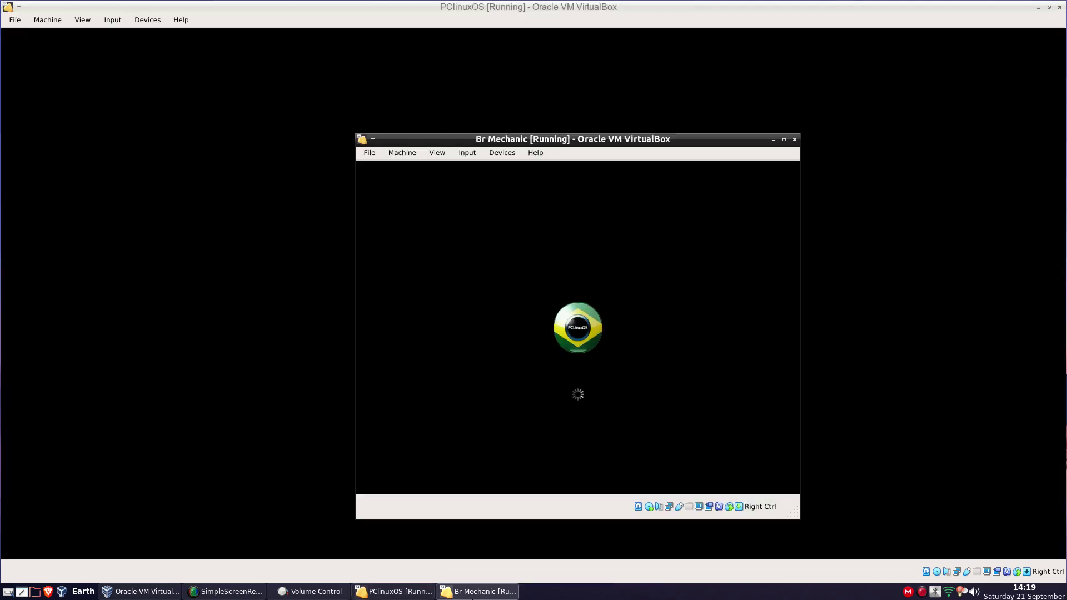
pyautogui.click(245, 505)
pyautogui.click(173, 431)
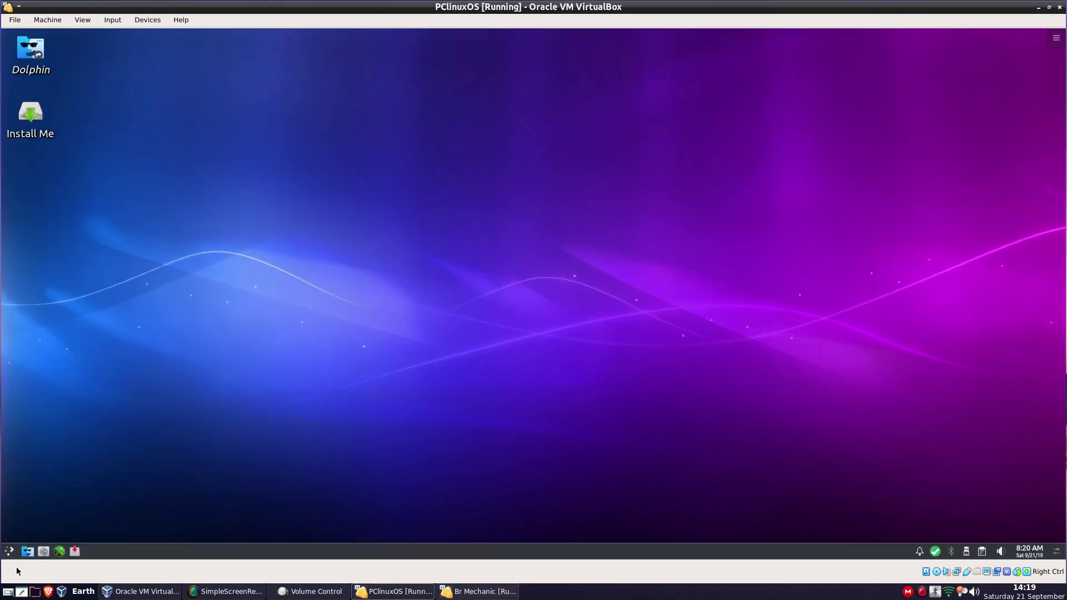
pyautogui.click(9, 551)
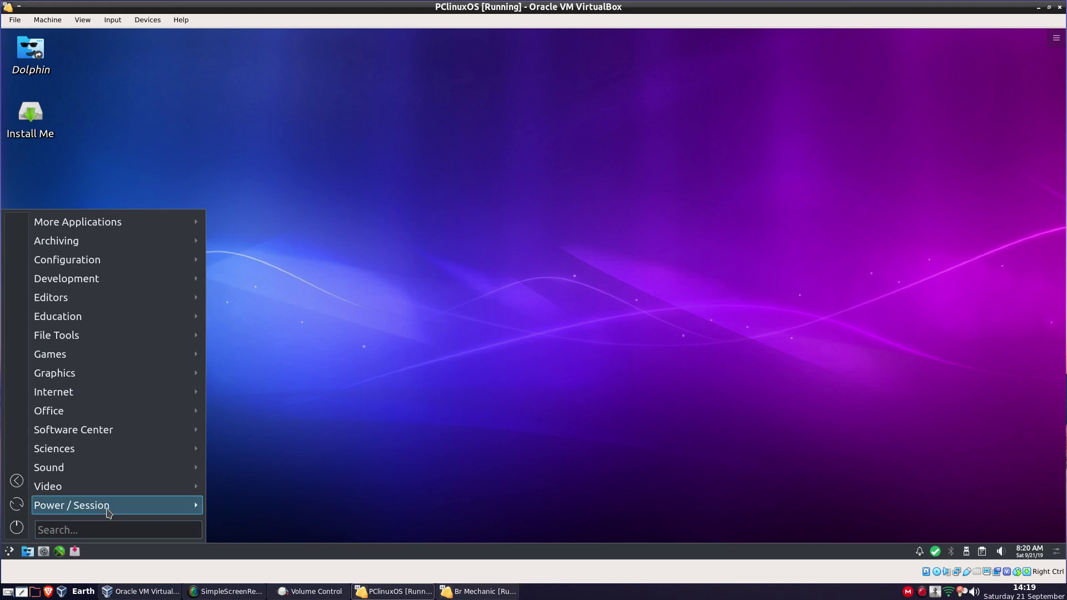
pyautogui.moveTo(114, 507)
pyautogui.click(294, 524)
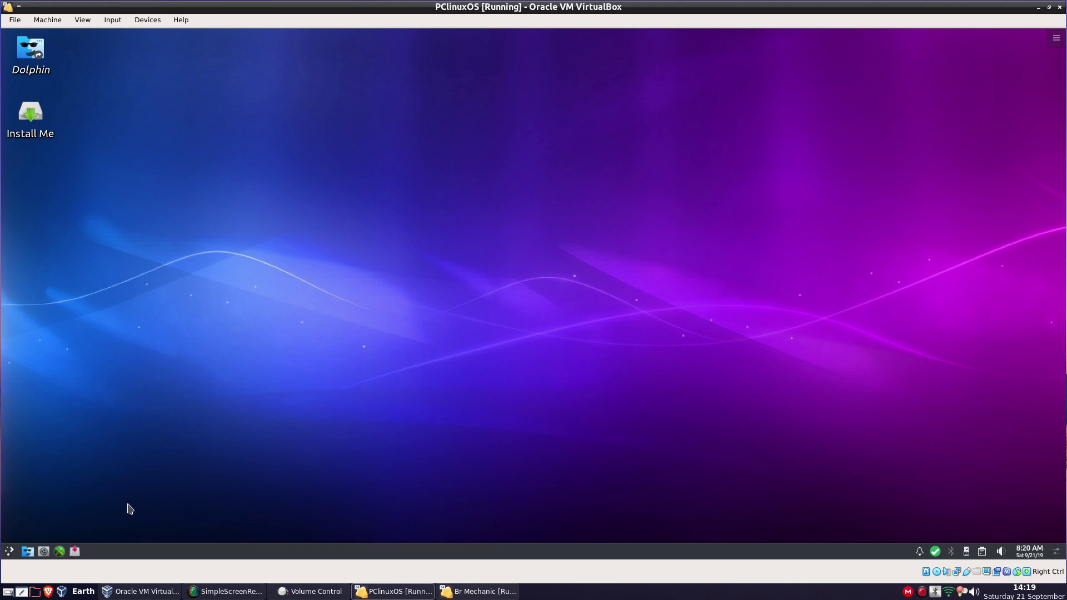
# Shut down PCLinuxOS via the desktop's Leave > Shut Down, then switch to Br Mechanic
pyautogui.rightClick(476, 215)
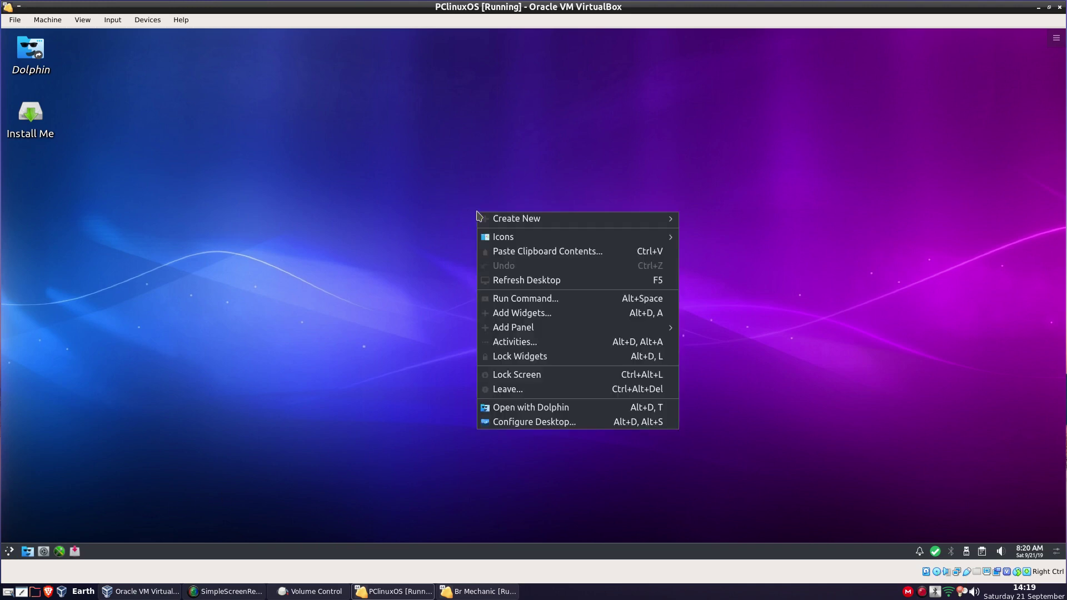
pyautogui.click(515, 394)
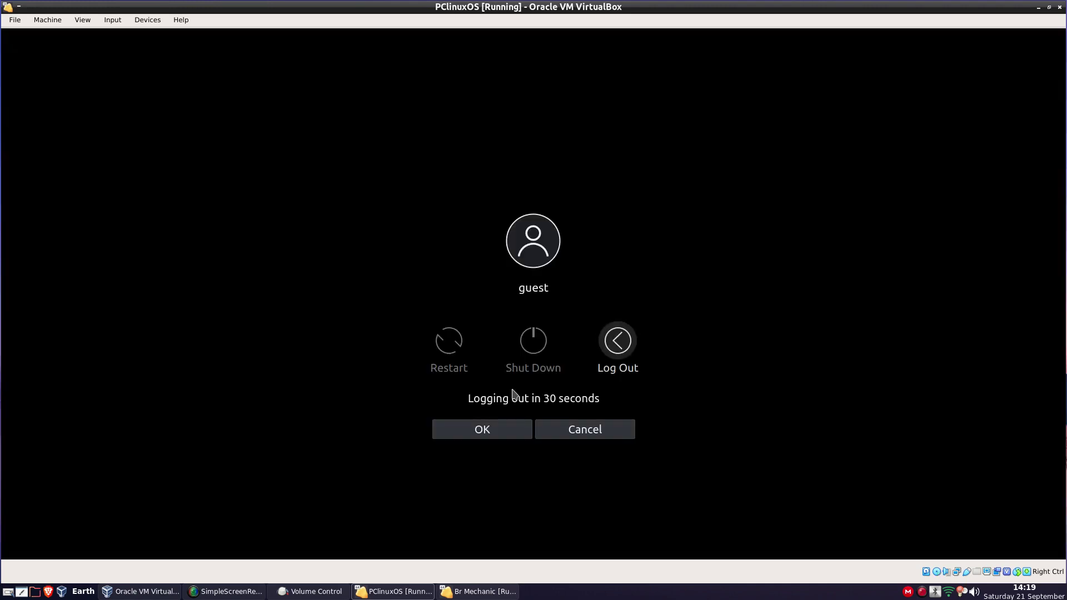
pyautogui.click(539, 346)
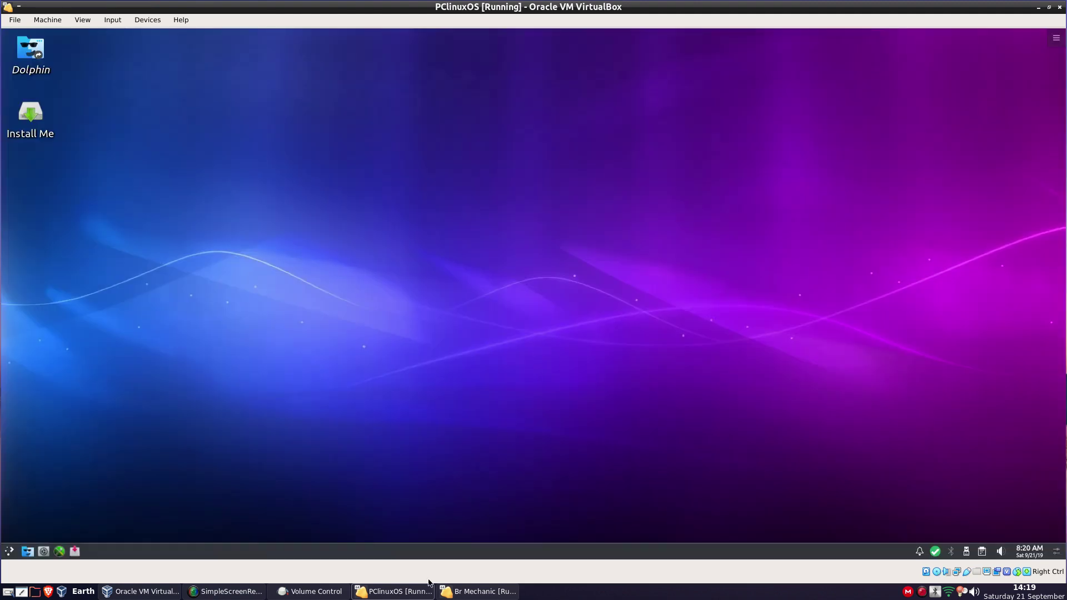
pyautogui.click(476, 592)
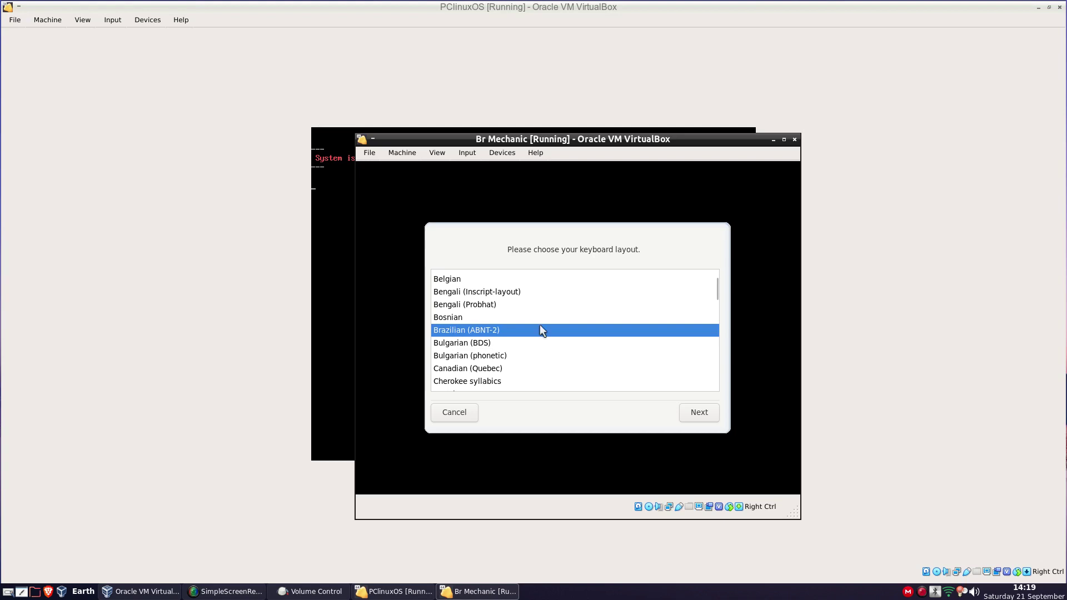
# Choose US keyboard from the Br Mechanic layout list and maximize the VM window
pyautogui.scroll(3, 540, 325)
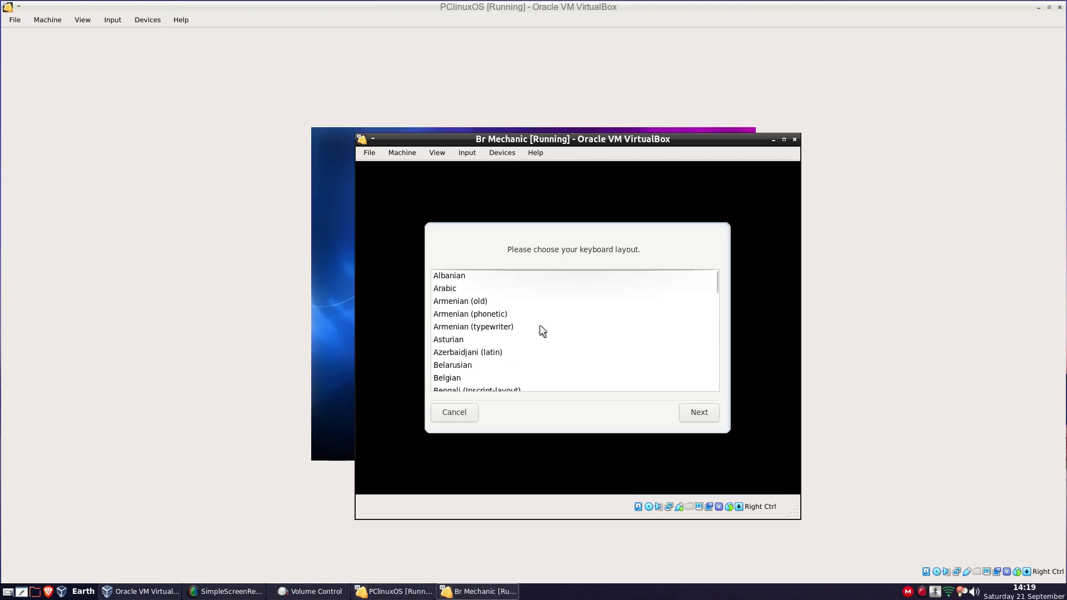
pyautogui.scroll(-15, 540, 325)
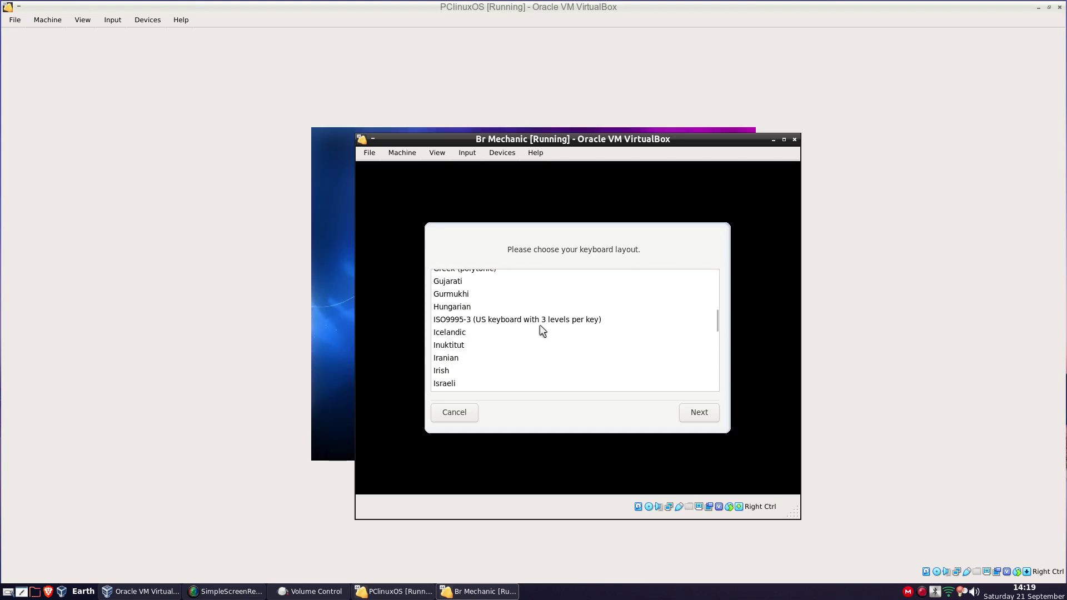
pyautogui.scroll(-20, 540, 325)
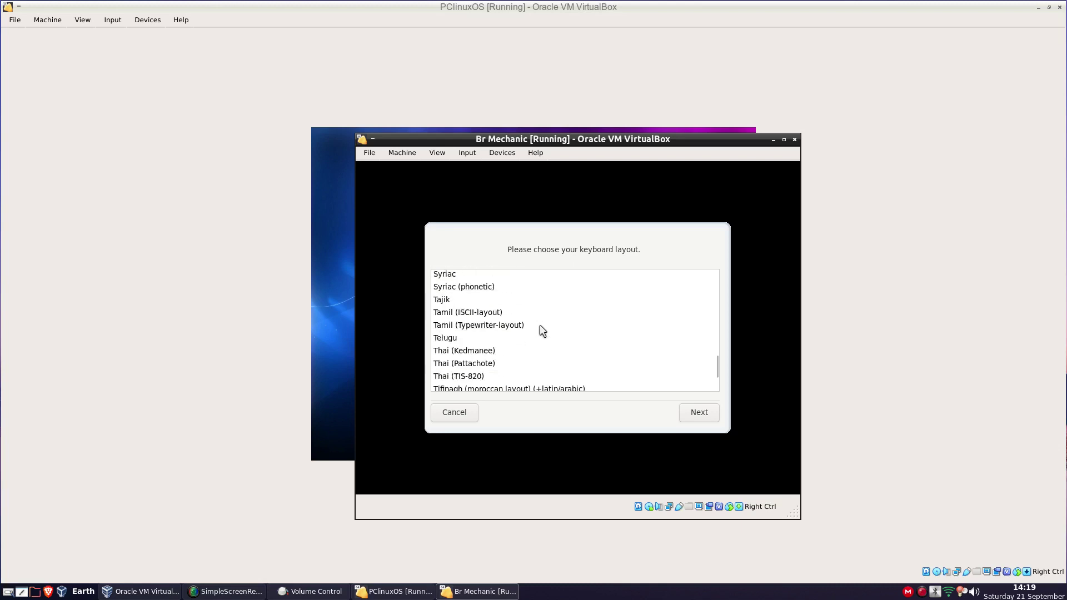
pyautogui.scroll(-5, 543, 331)
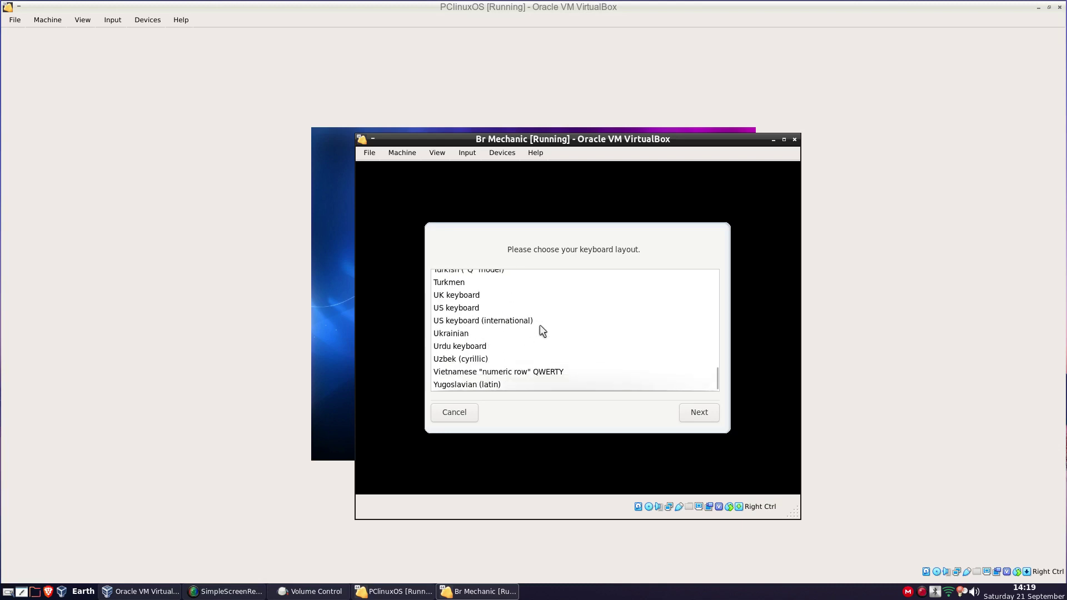
pyautogui.click(439, 308)
pyautogui.doubleClick(442, 303)
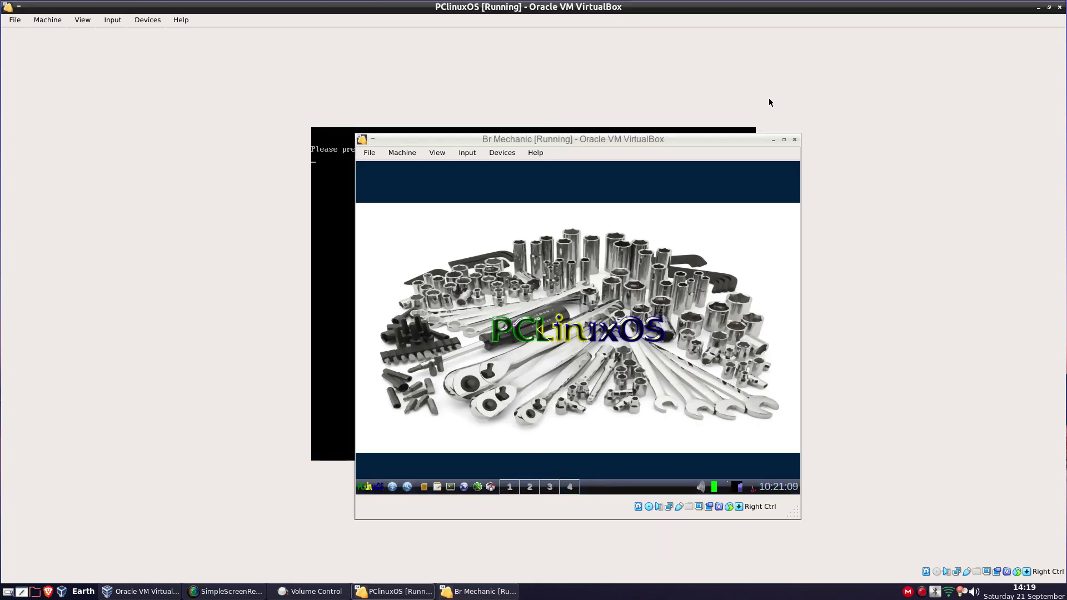
pyautogui.click(784, 140)
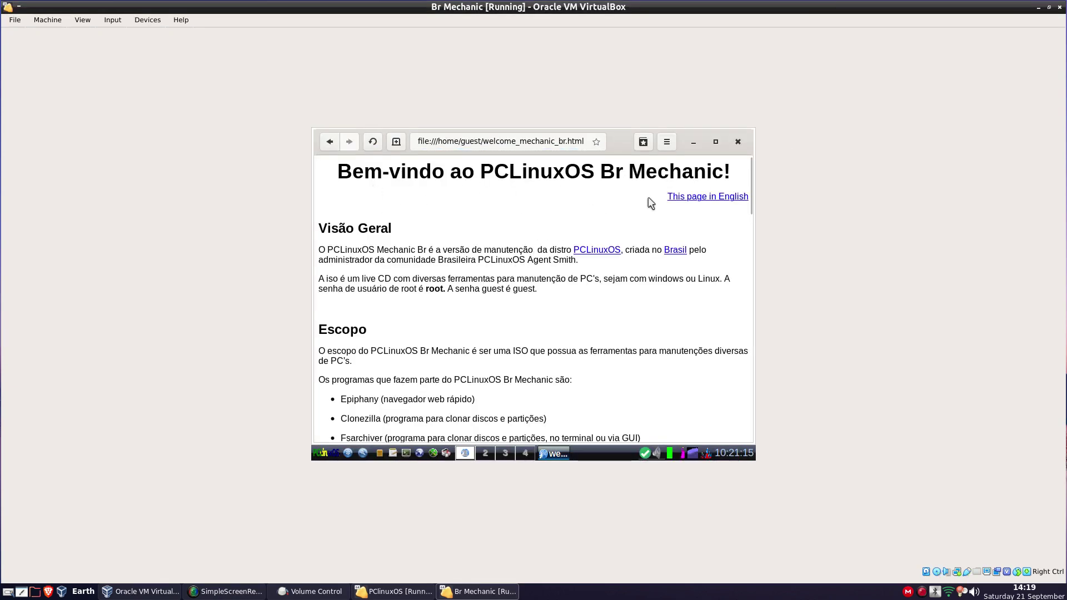
# Switch the Br Mechanic welcome page to English, read it, then close the browser
pyautogui.click(705, 197)
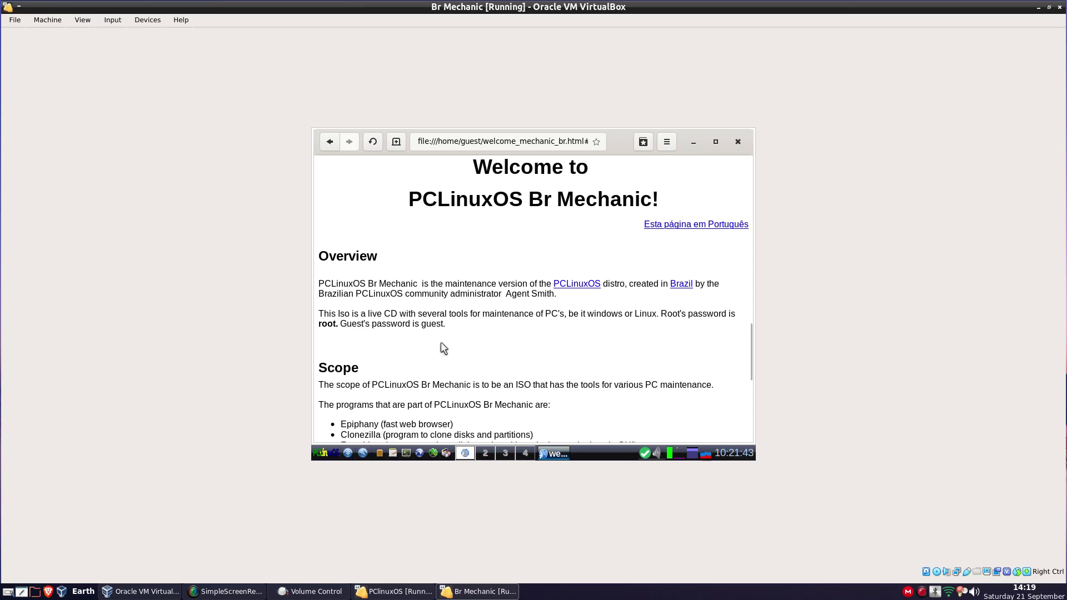
pyautogui.scroll(-5, 441, 342)
pyautogui.scroll(5, 441, 341)
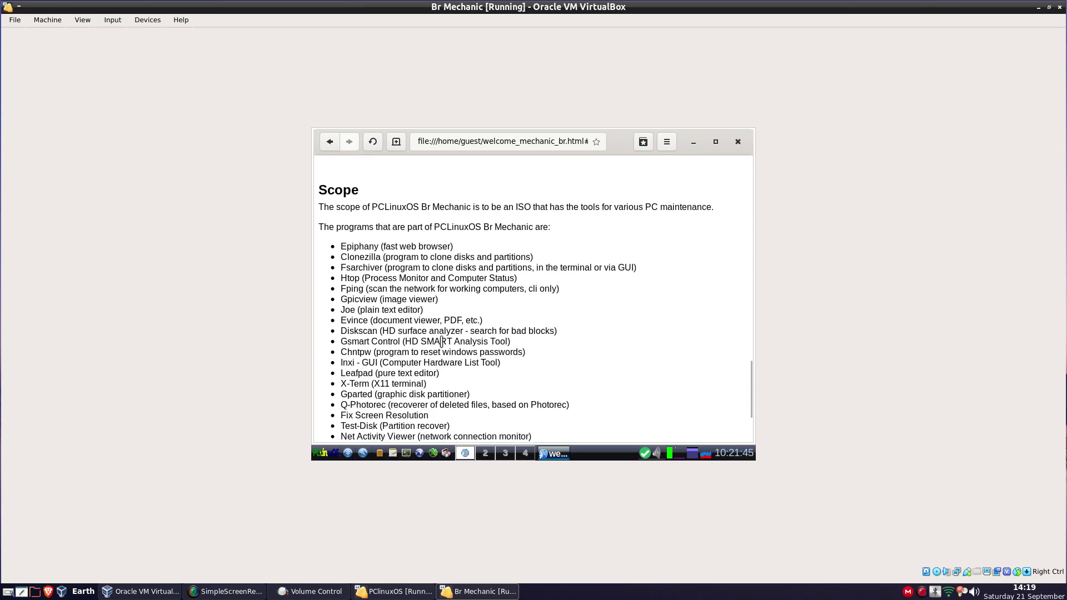
pyautogui.scroll(2, 443, 347)
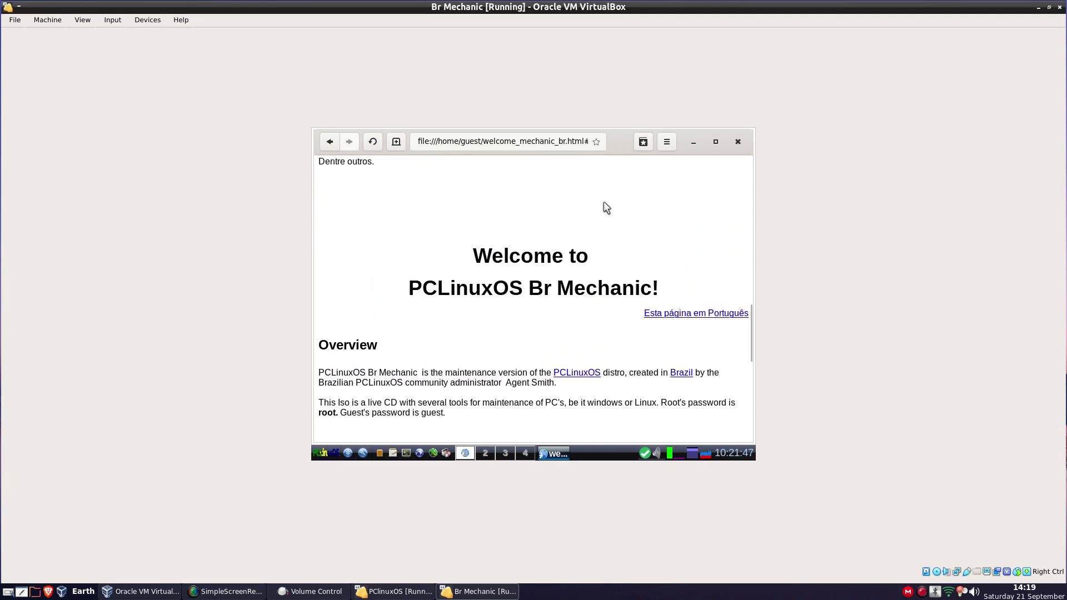
pyautogui.click(737, 142)
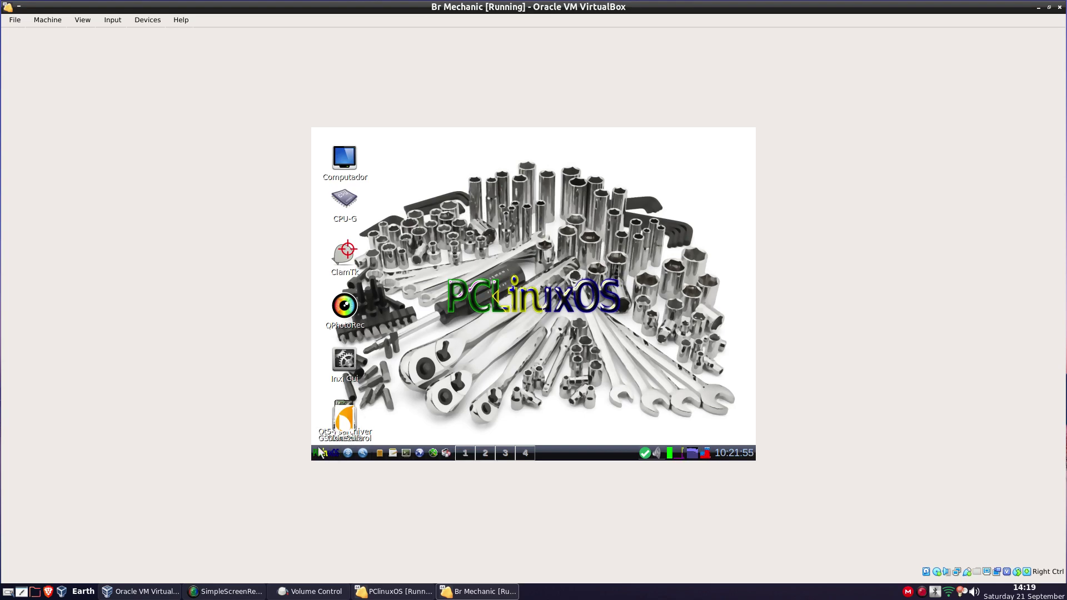
# In a guest terminal, become root with su and run passwd -d root
pyautogui.click(405, 452)
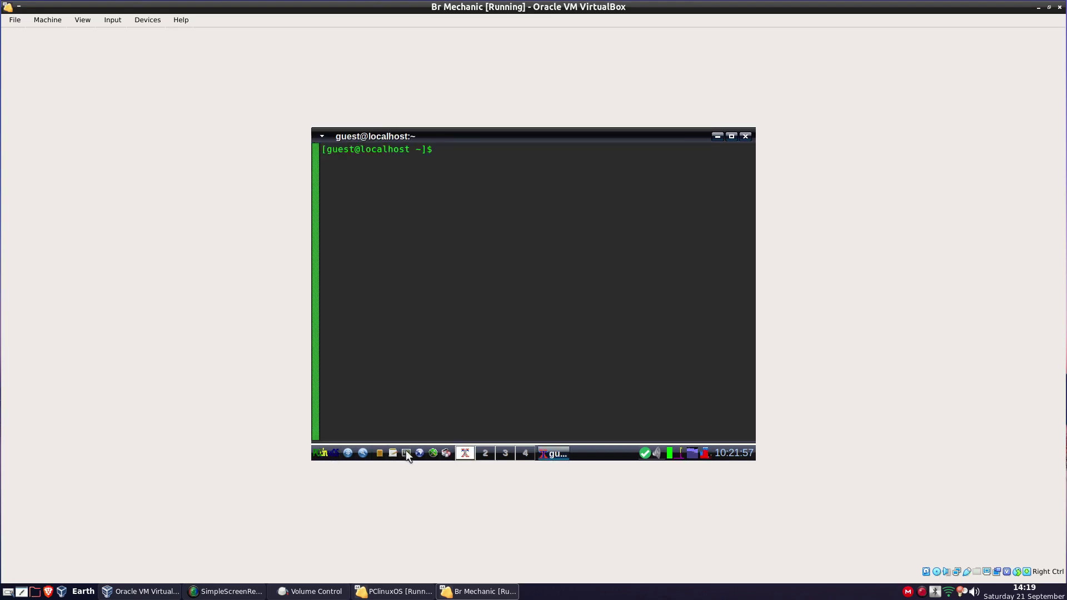
pyautogui.write('su')
pyautogui.press('Return')
pyautogui.press('Return')
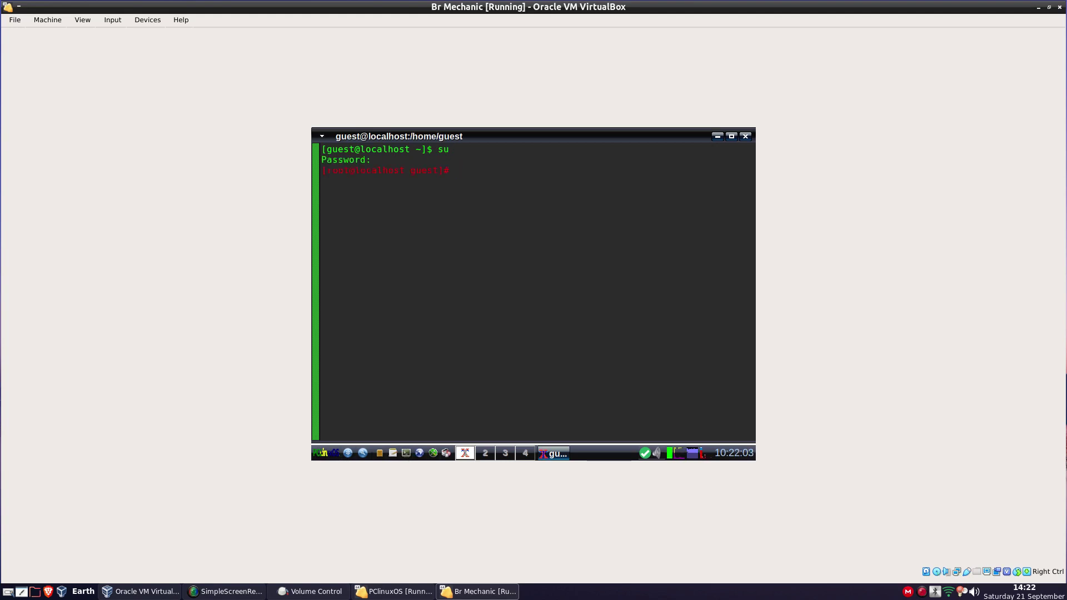
pyautogui.write('passwd -d root')
pyautogui.press('Return')
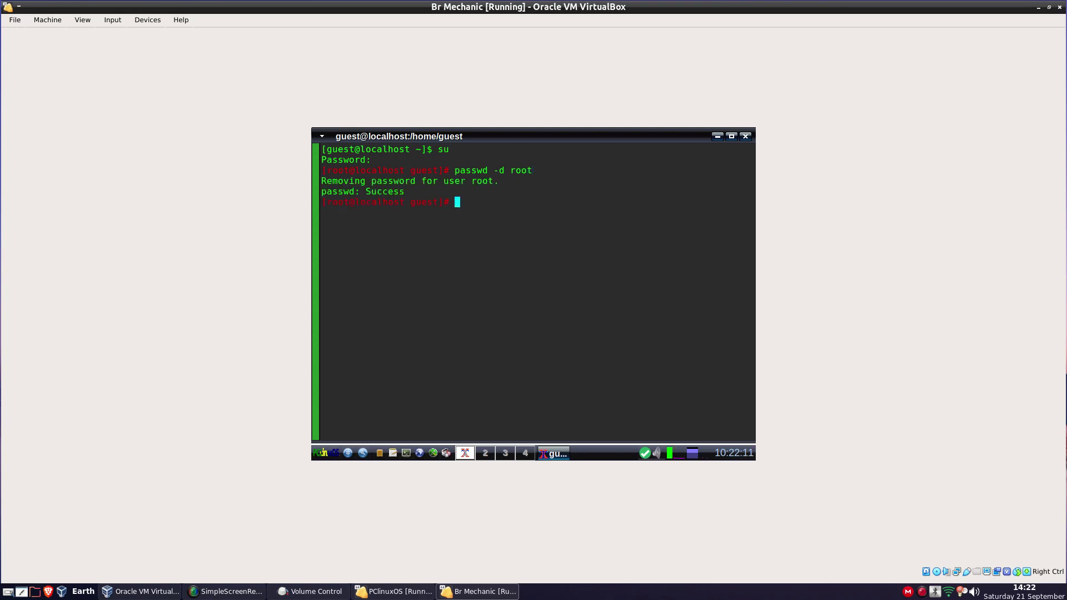
# Remove the guest user's password with passwd -d guest
pyautogui.press('Up')
pyautogui.press('BackSpace')
pyautogui.press('BackSpace')
pyautogui.press('BackSpace')
pyautogui.press('BackSpace')
pyautogui.write('guest')
pyautogui.press('Return')
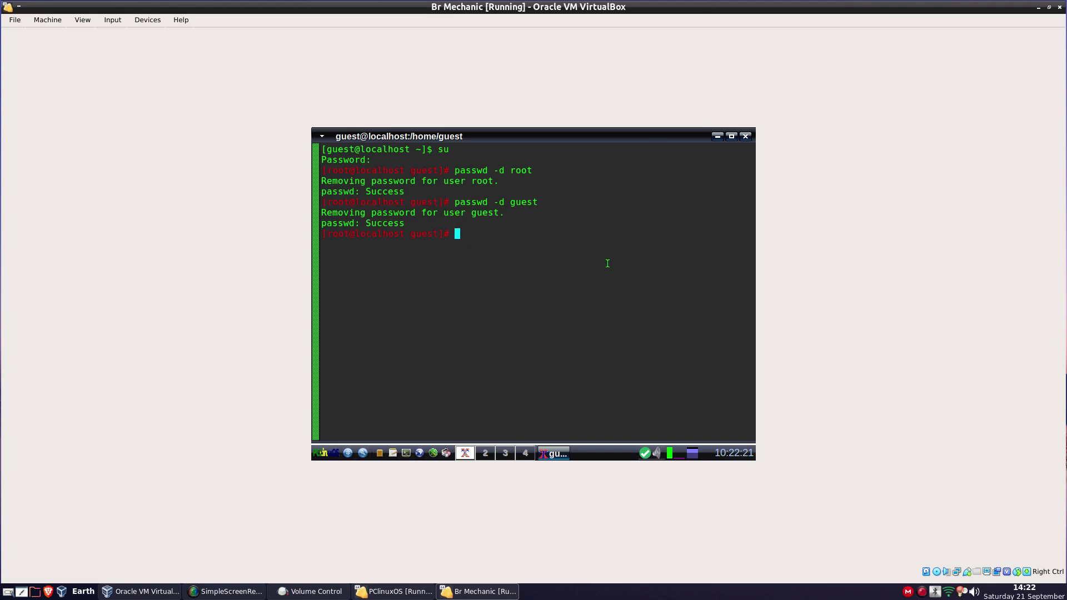
# Exit root, confirm su now works without a password, and close the terminal
pyautogui.write('exit')
pyautogui.press('Return')
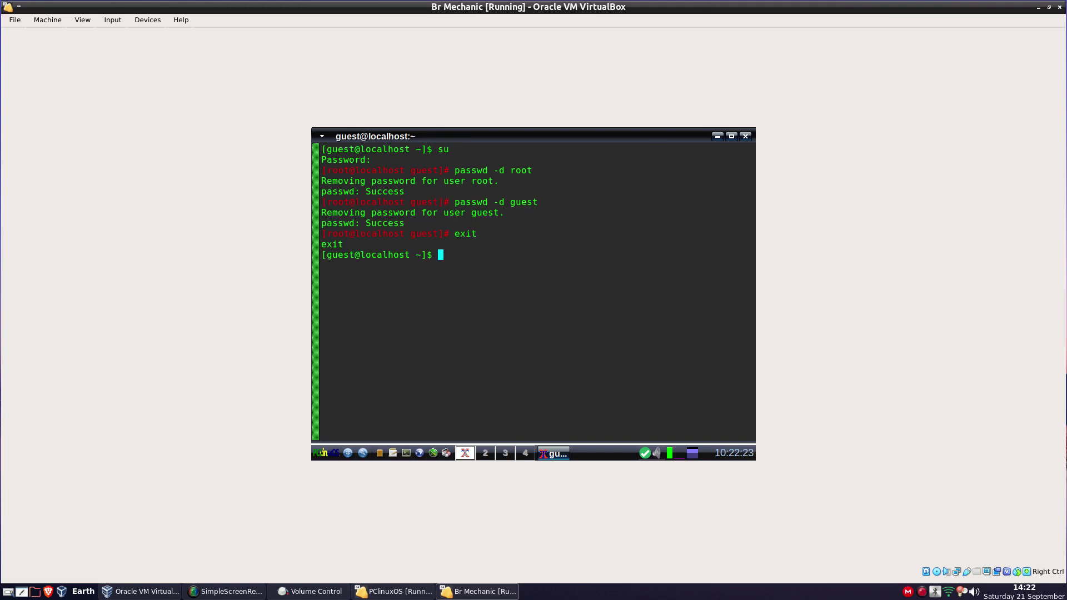
pyautogui.write('su')
pyautogui.press('Return')
pyautogui.write('exit')
pyautogui.press('Return')
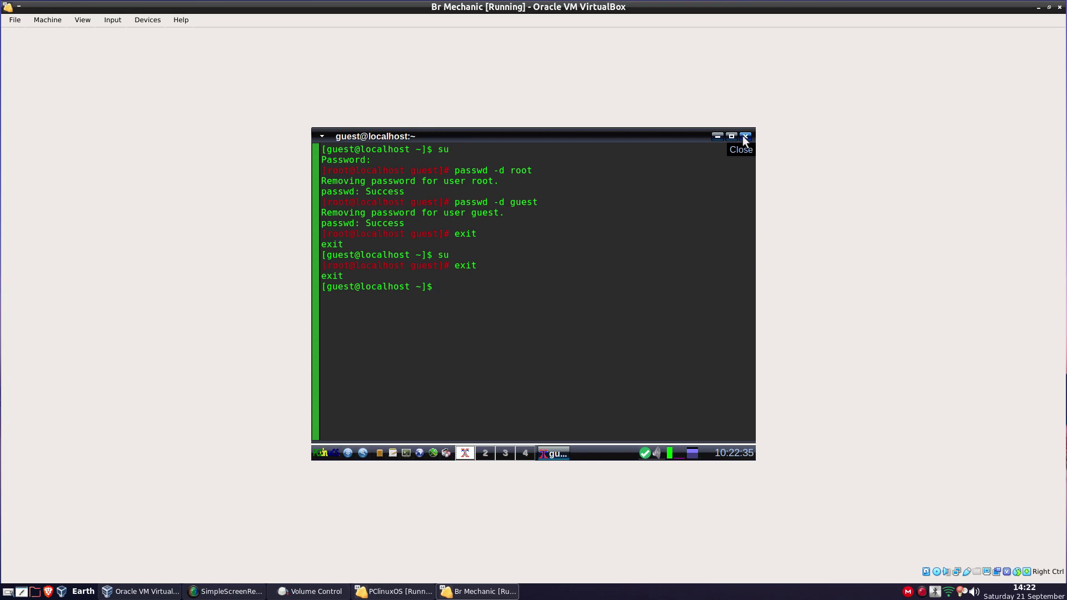
pyautogui.click(745, 137)
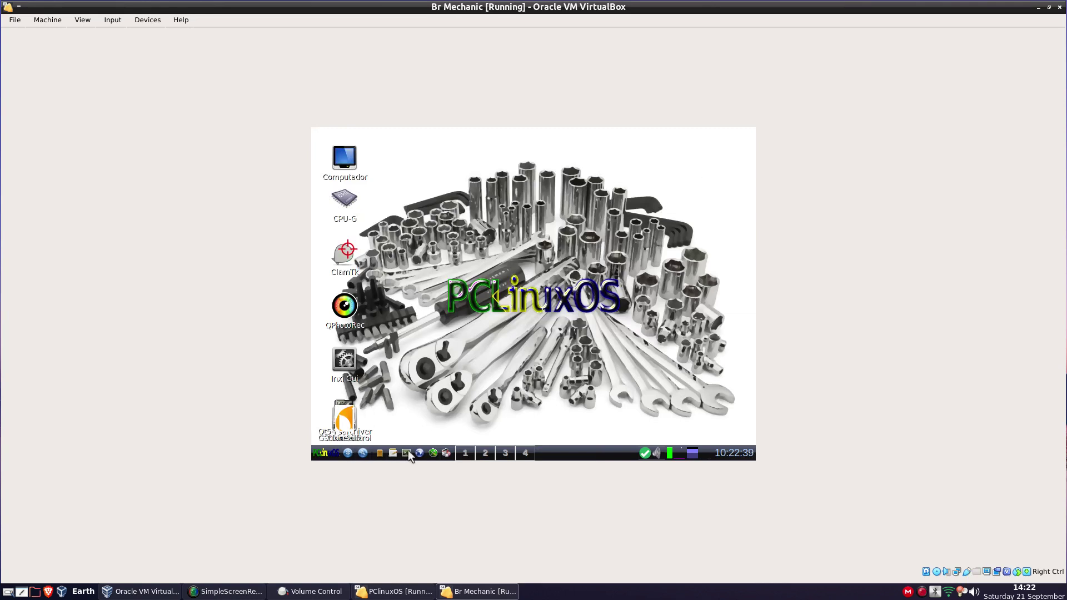
pyautogui.click(322, 451)
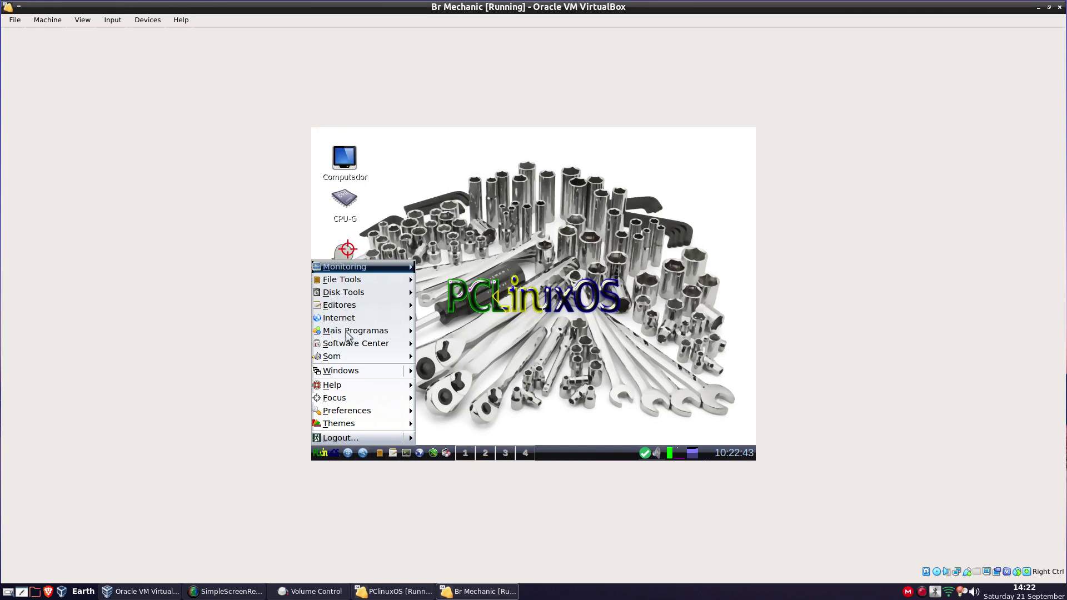
pyautogui.click(346, 359)
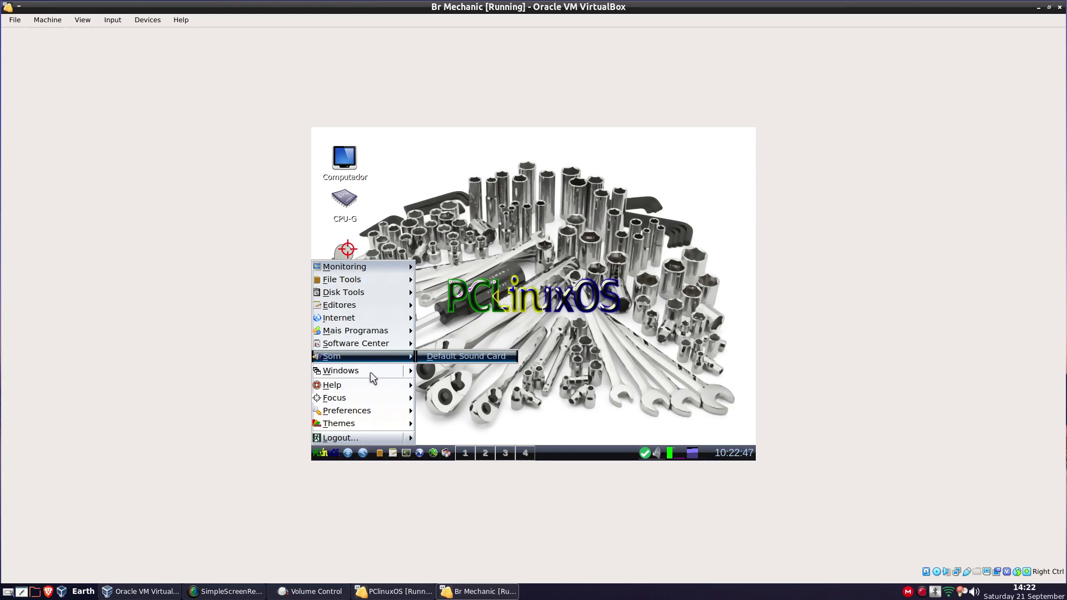
pyautogui.click(347, 328)
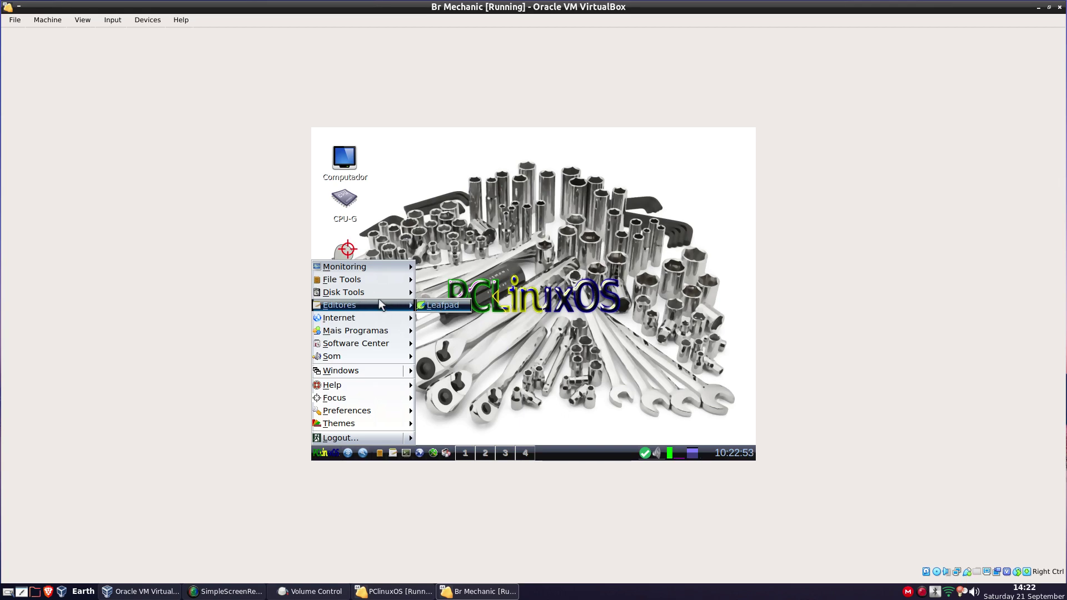
pyautogui.moveTo(373, 292)
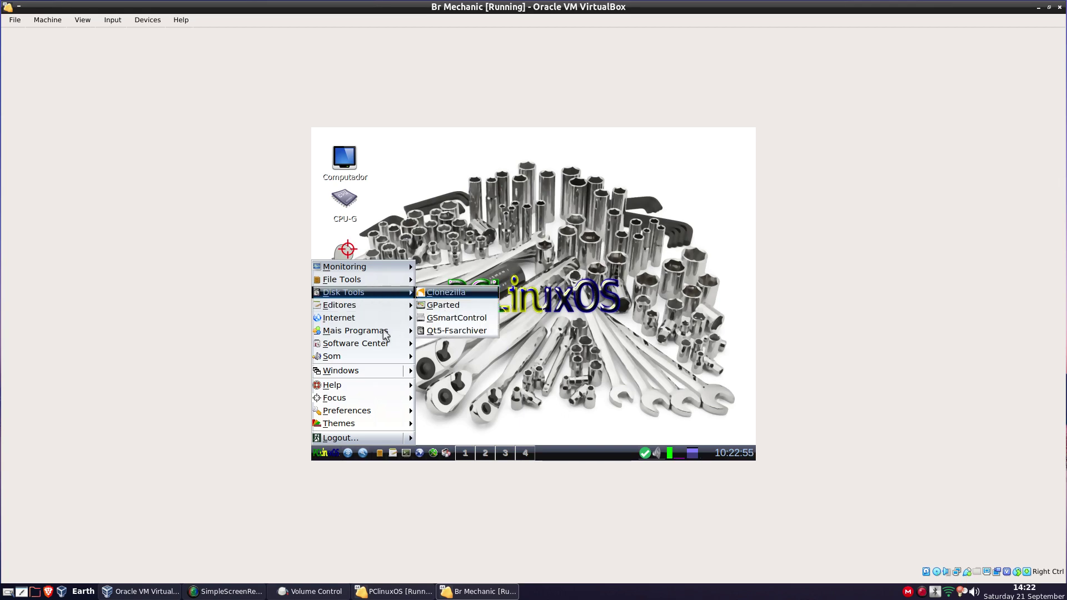
pyautogui.moveTo(361, 267)
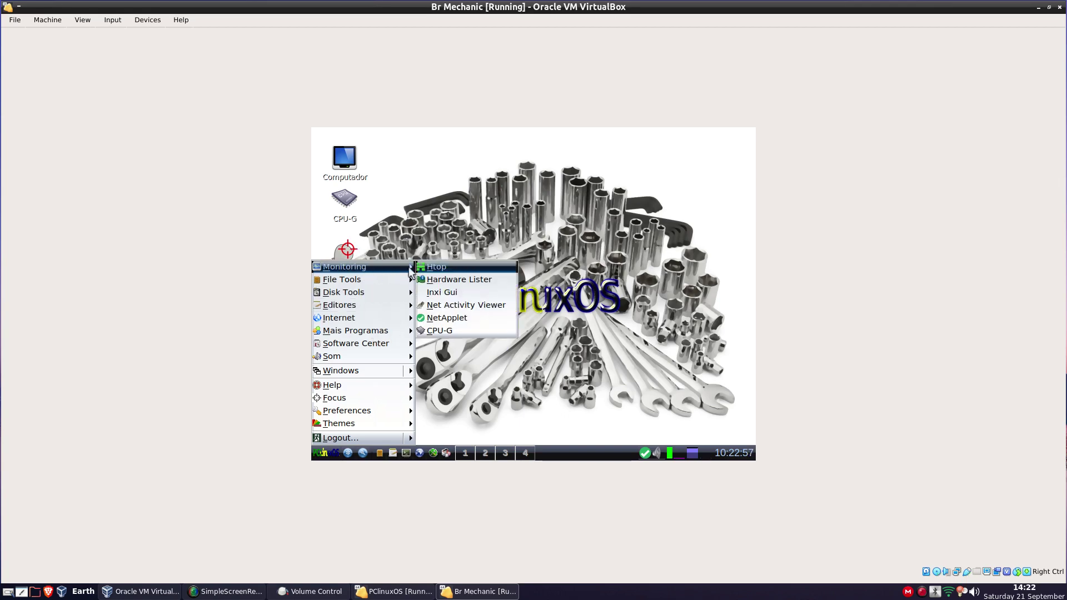
pyautogui.click(464, 269)
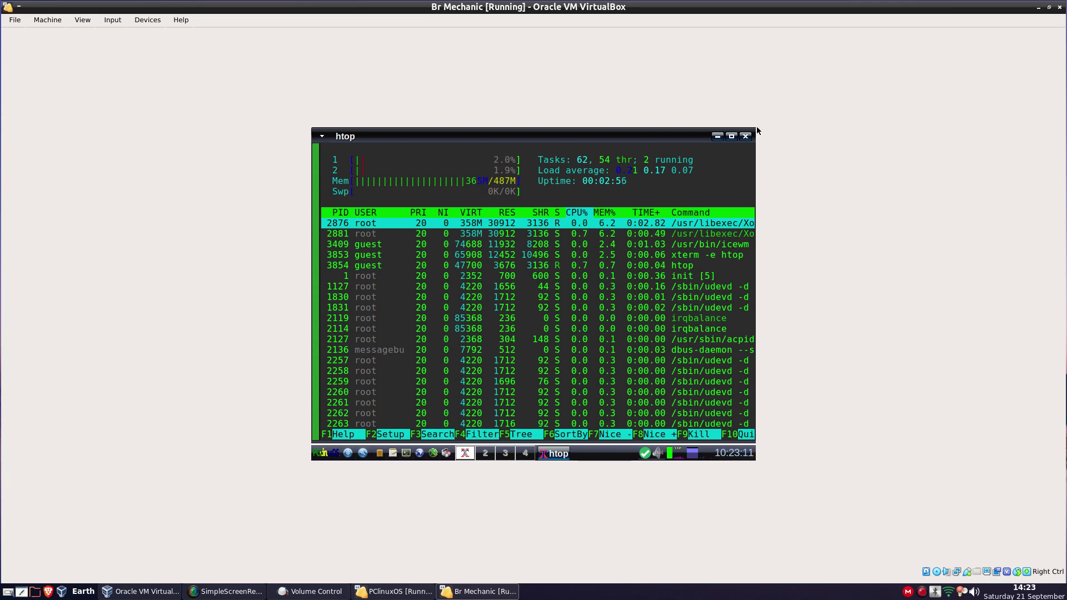
pyautogui.click(745, 138)
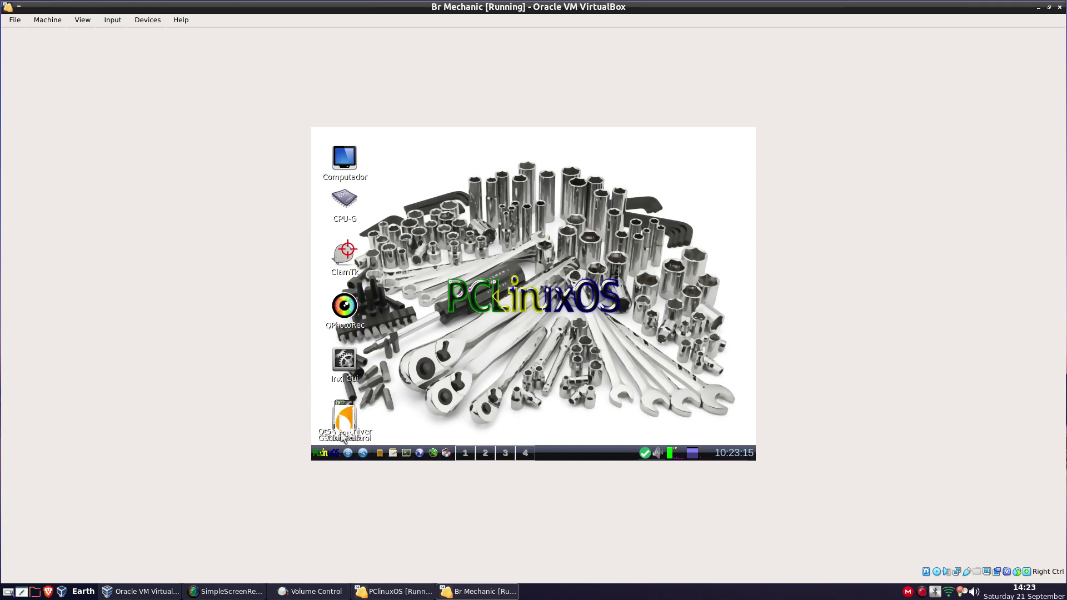
# Launch Gerenciador de Pacotes Synaptic from the guest's Software Center menu
pyautogui.click(324, 454)
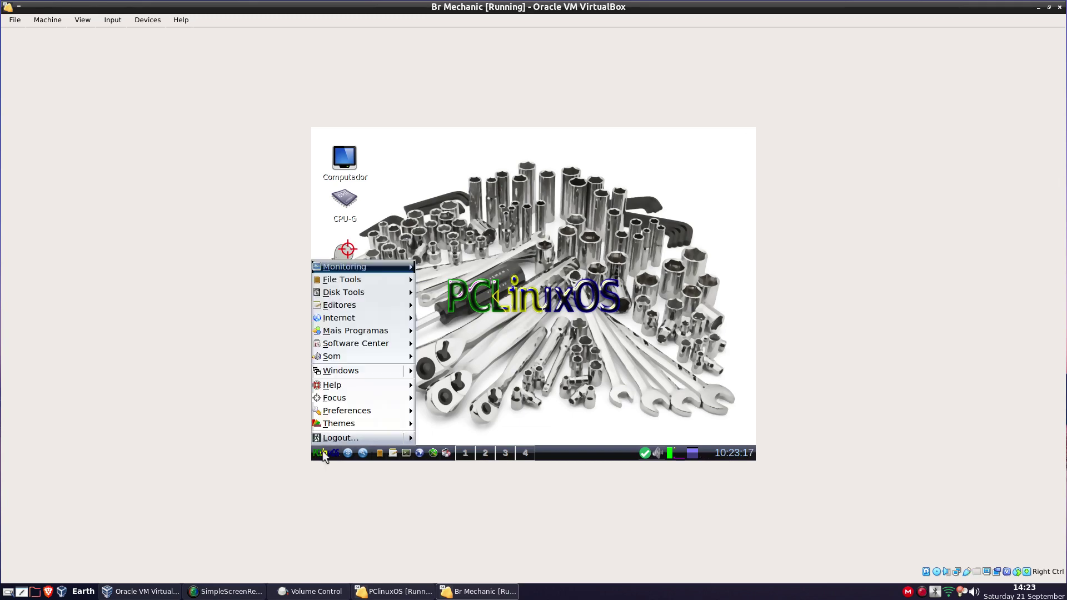
pyautogui.click(356, 282)
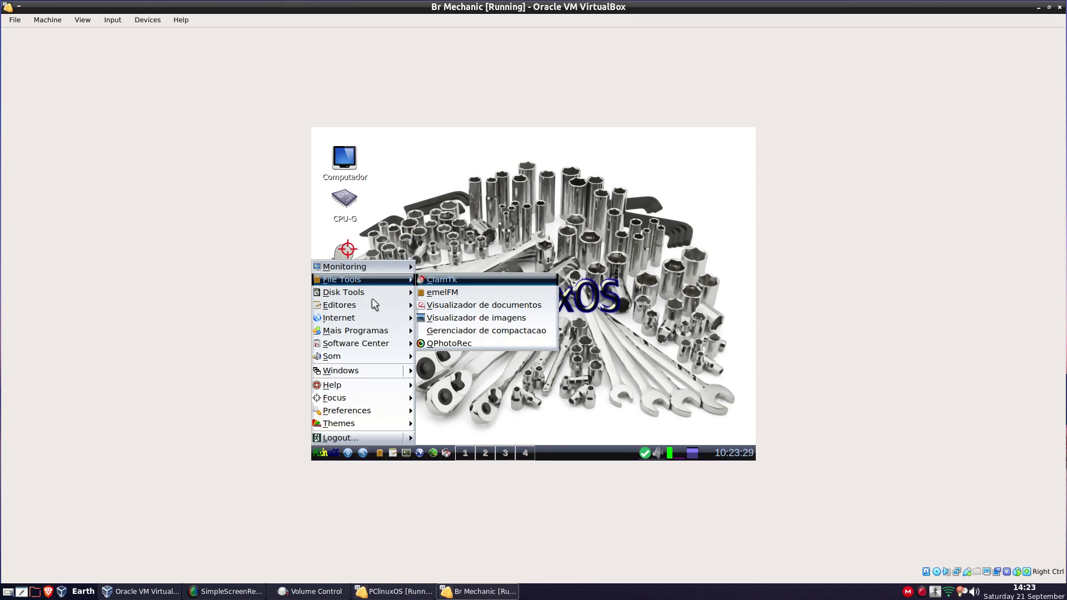
pyautogui.moveTo(362, 291)
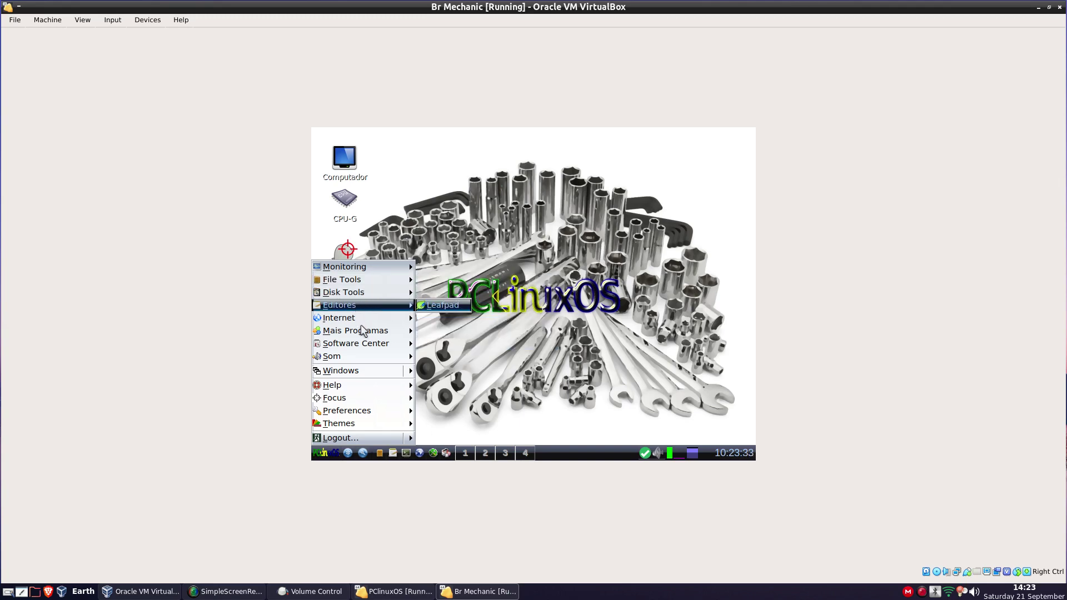
pyautogui.moveTo(361, 316)
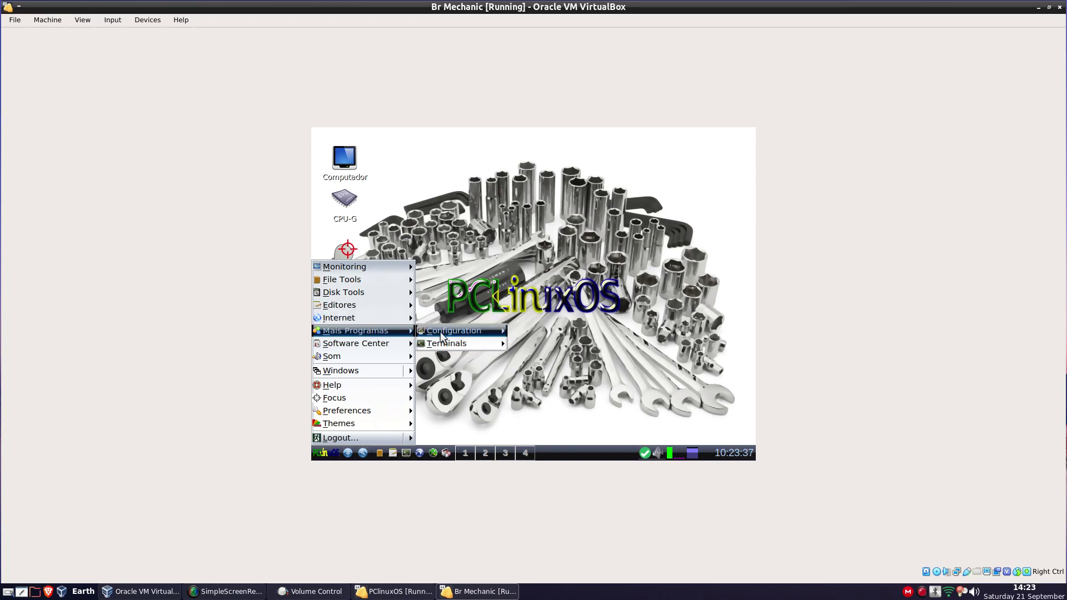
pyautogui.moveTo(441, 336)
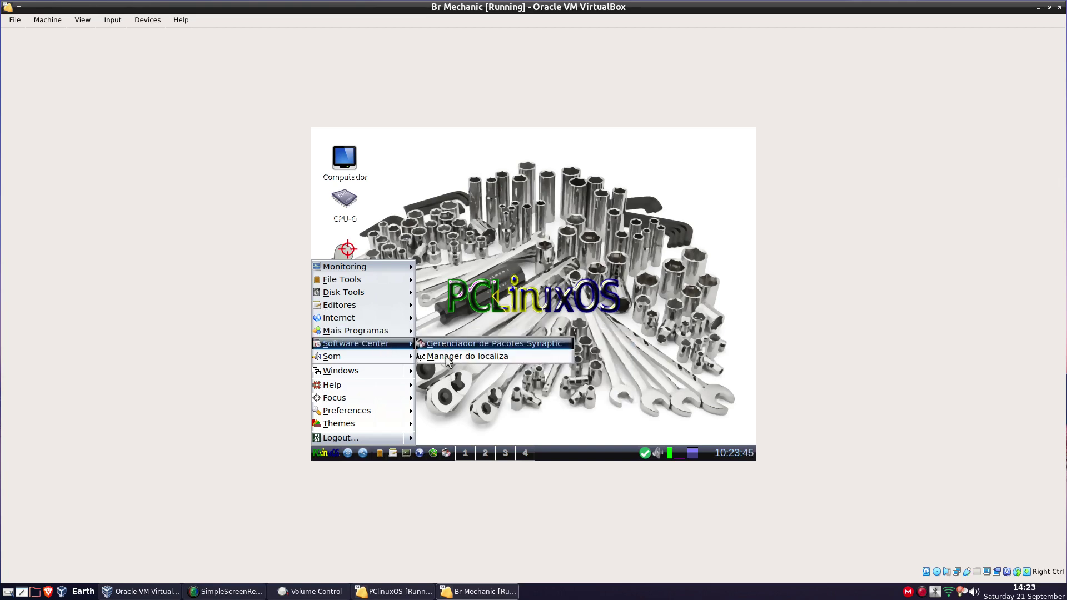
pyautogui.moveTo(353, 417)
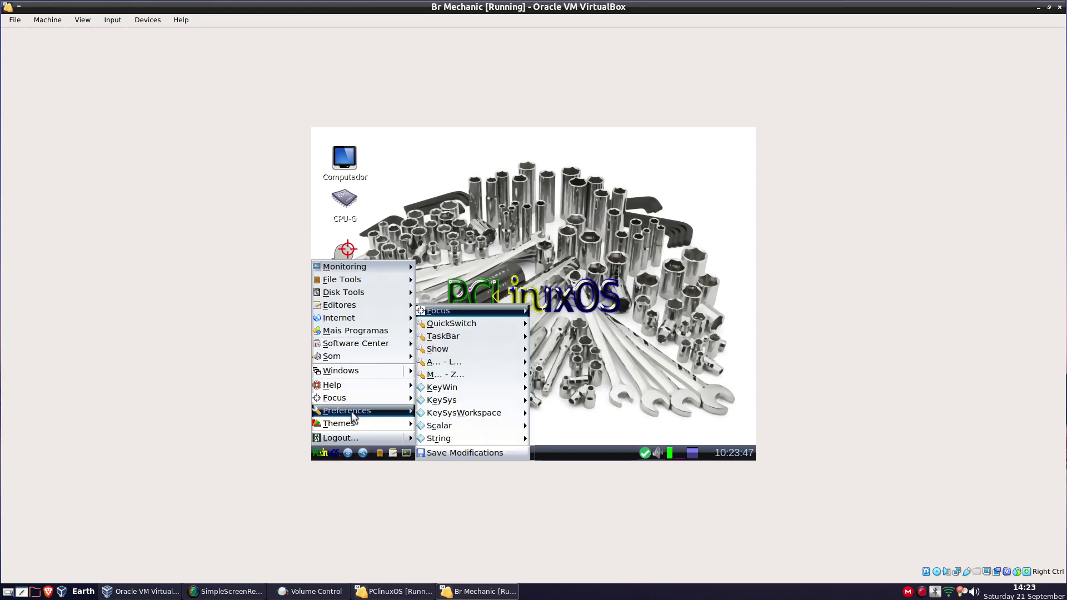
pyautogui.moveTo(353, 269)
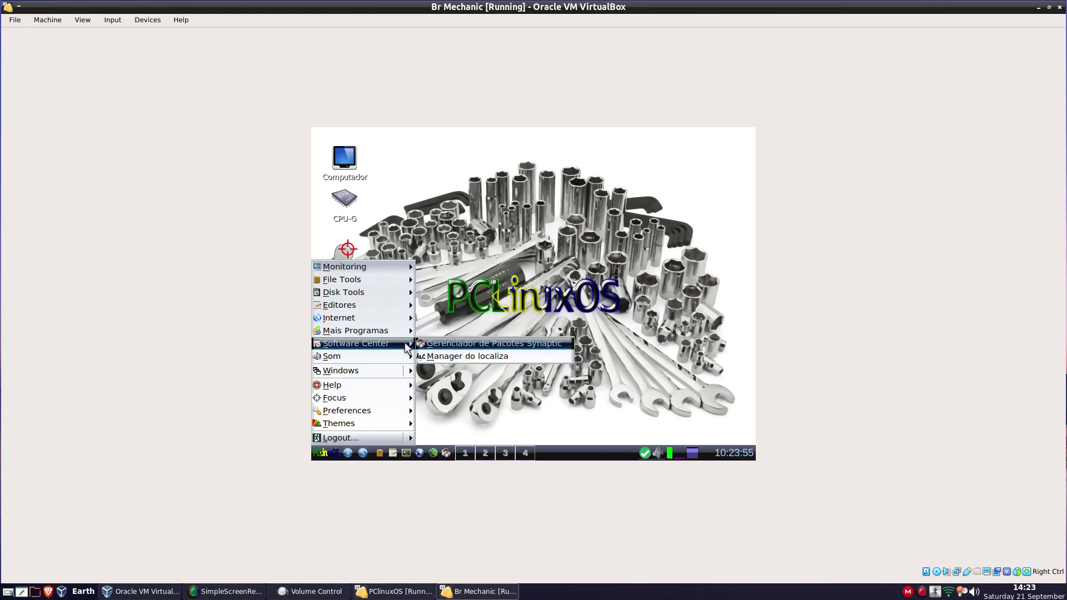
pyautogui.click(451, 343)
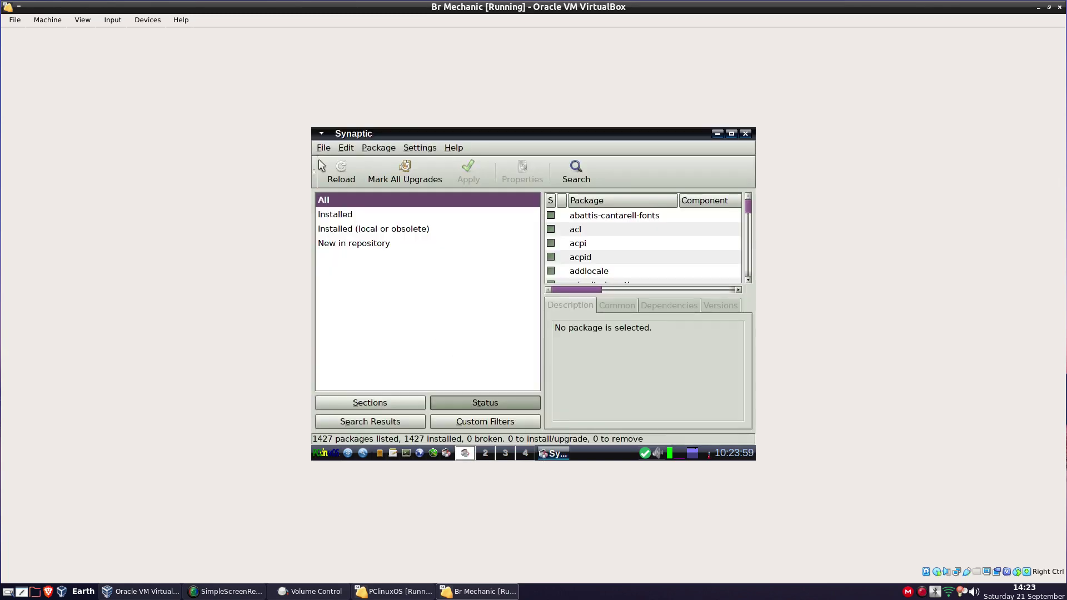
# Reload Synaptic's package lists, showing per-file progress in a moved, widened dialog
pyautogui.click(337, 171)
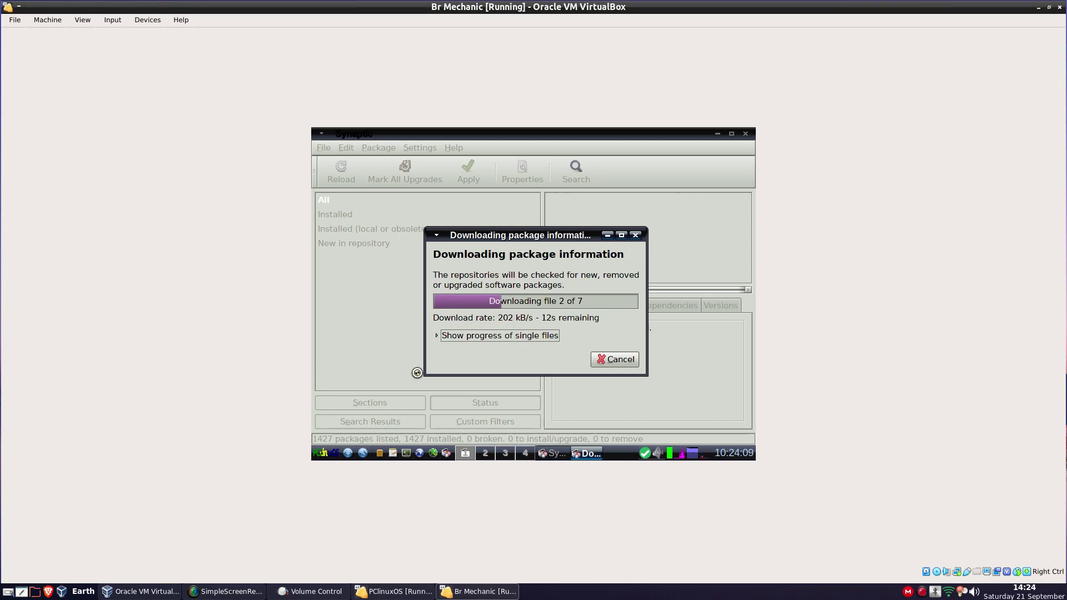
pyautogui.click(437, 335)
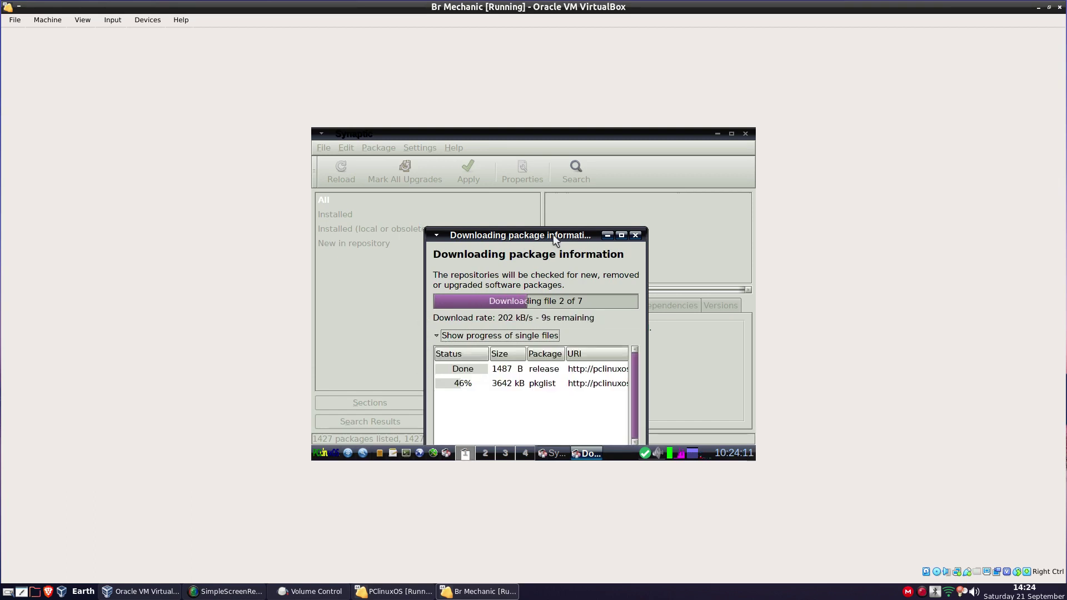
pyautogui.moveTo(552, 232); pyautogui.dragTo(526, 172)
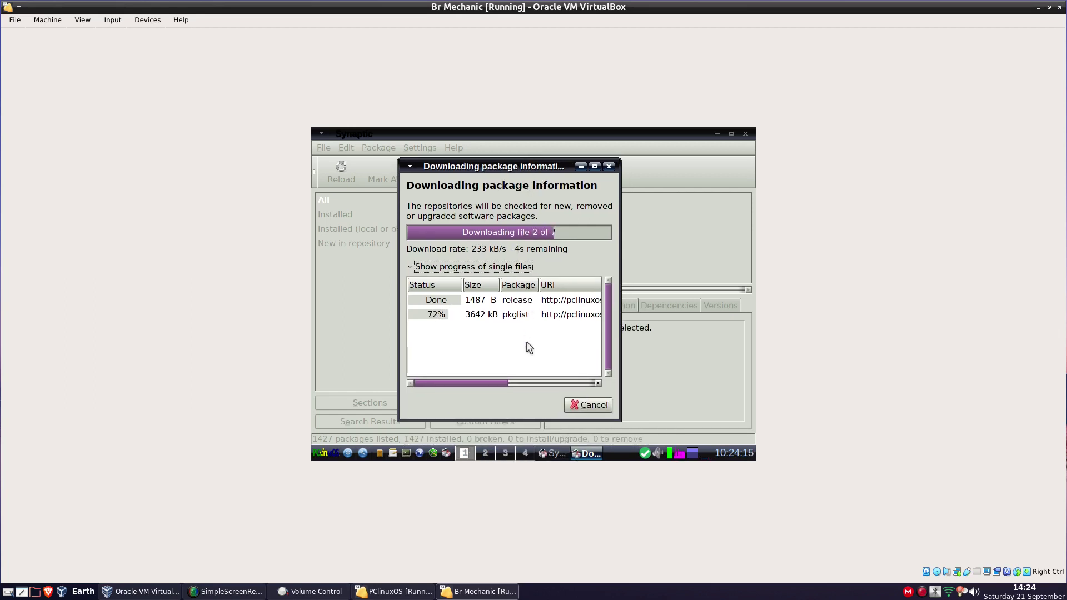
pyautogui.moveTo(620, 315); pyautogui.dragTo(718, 308)
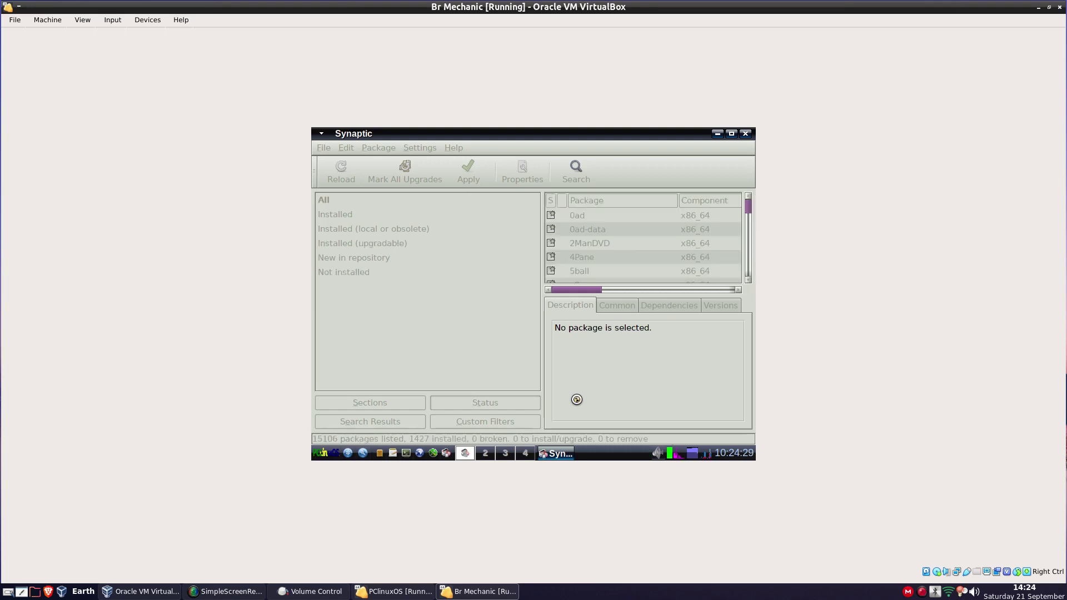
# Filter Synaptic to upgradable, then new-in-repository packages, and open the Find dialog
pyautogui.click(389, 244)
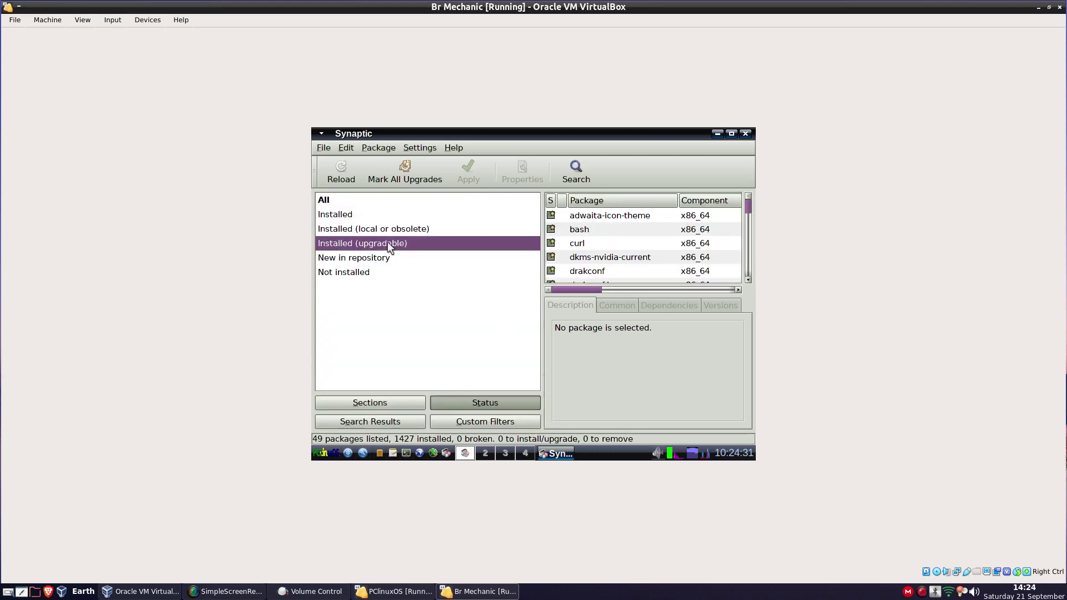
pyautogui.scroll(-1, 606, 233)
pyautogui.scroll(-10, 605, 234)
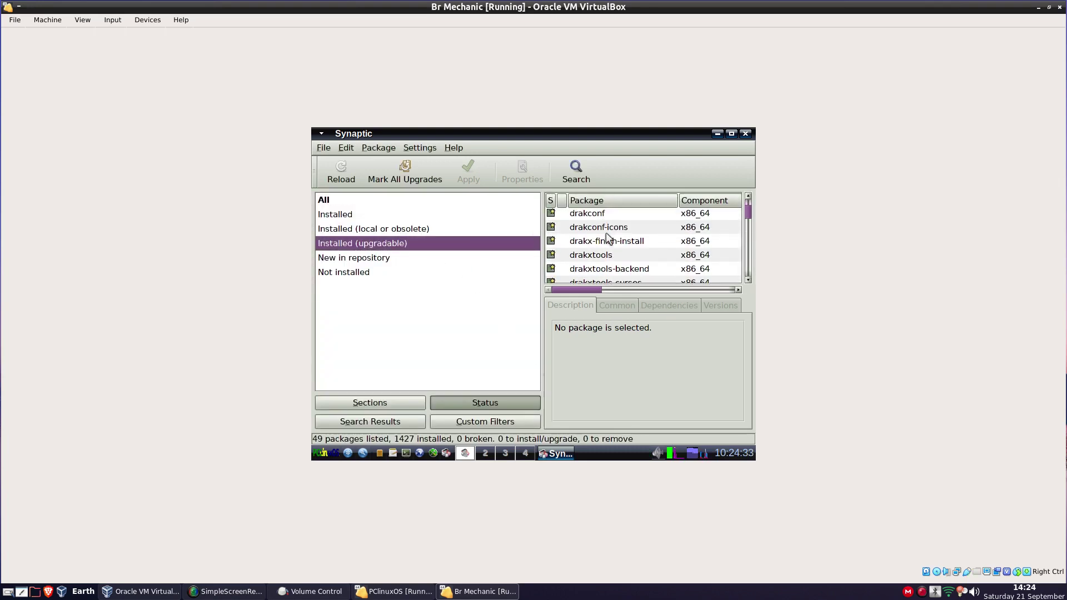
pyautogui.scroll(-8, 606, 234)
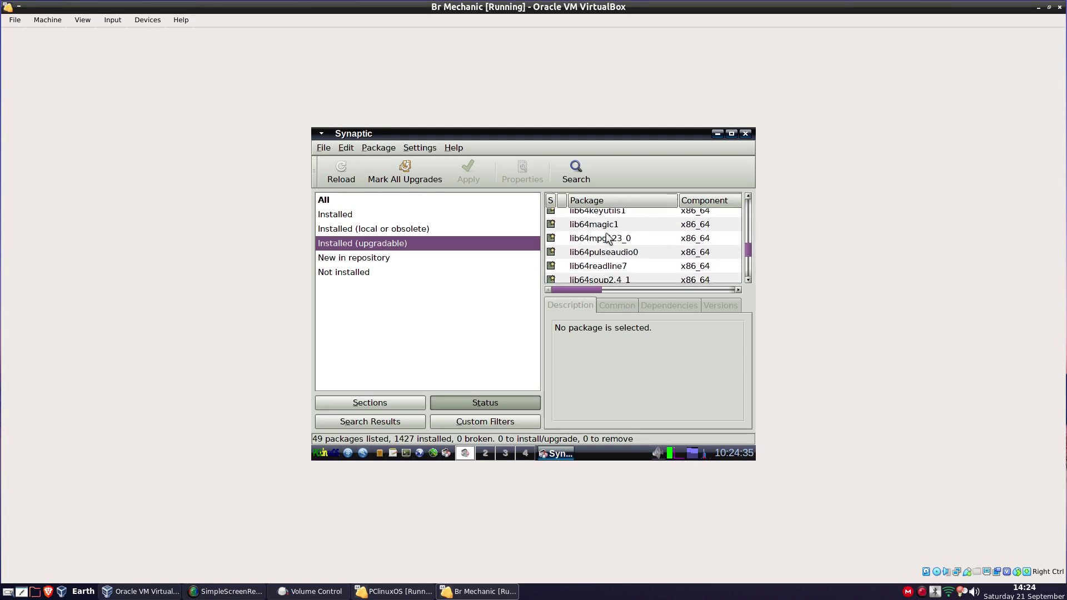
pyautogui.click(346, 256)
pyautogui.scroll(-5, 625, 216)
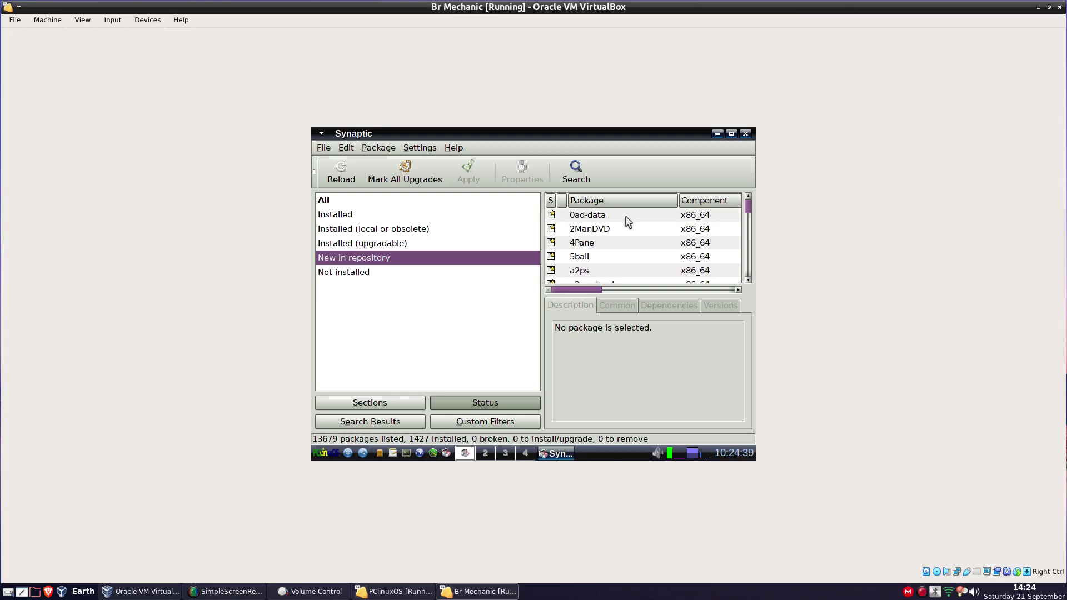
pyautogui.scroll(5, 625, 216)
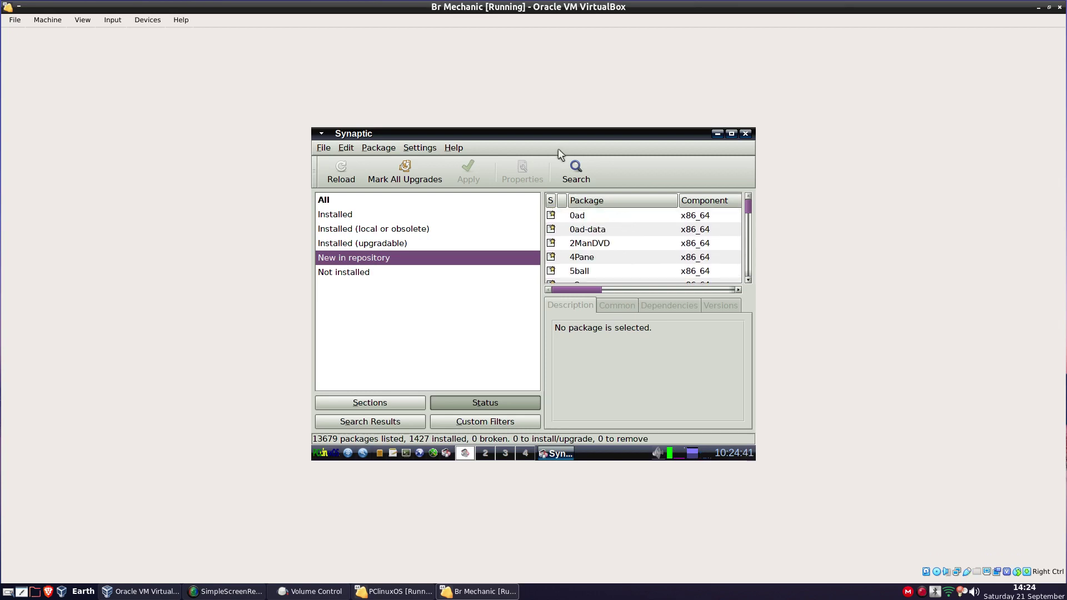
pyautogui.click(580, 175)
# Search for 'guest', mark vbox-guestadditions for installation, and apply the change
pyautogui.write('gu')
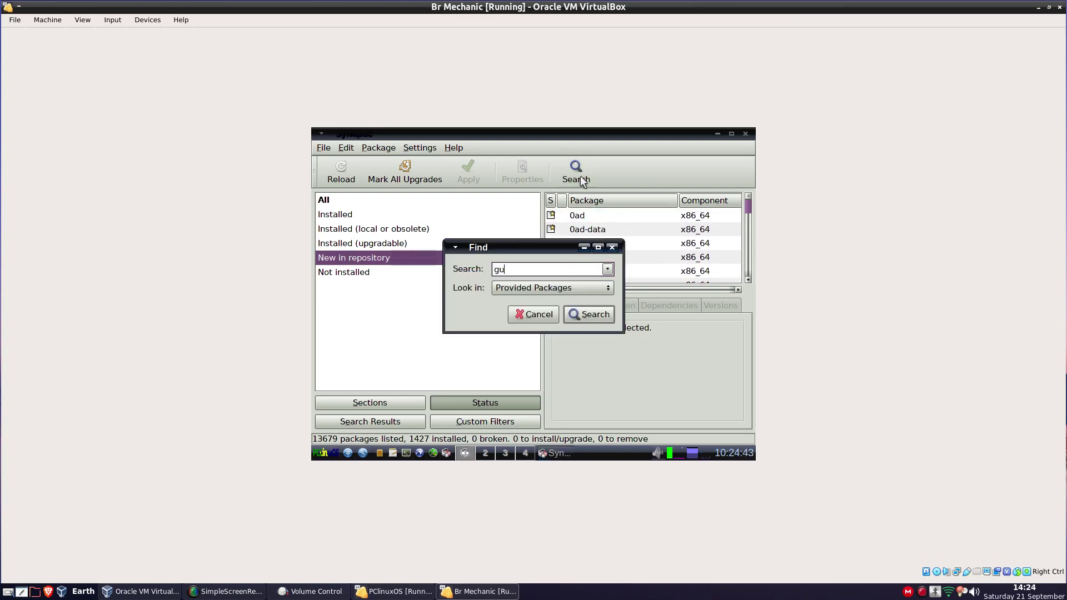
pyautogui.write('est')
pyautogui.press('Return')
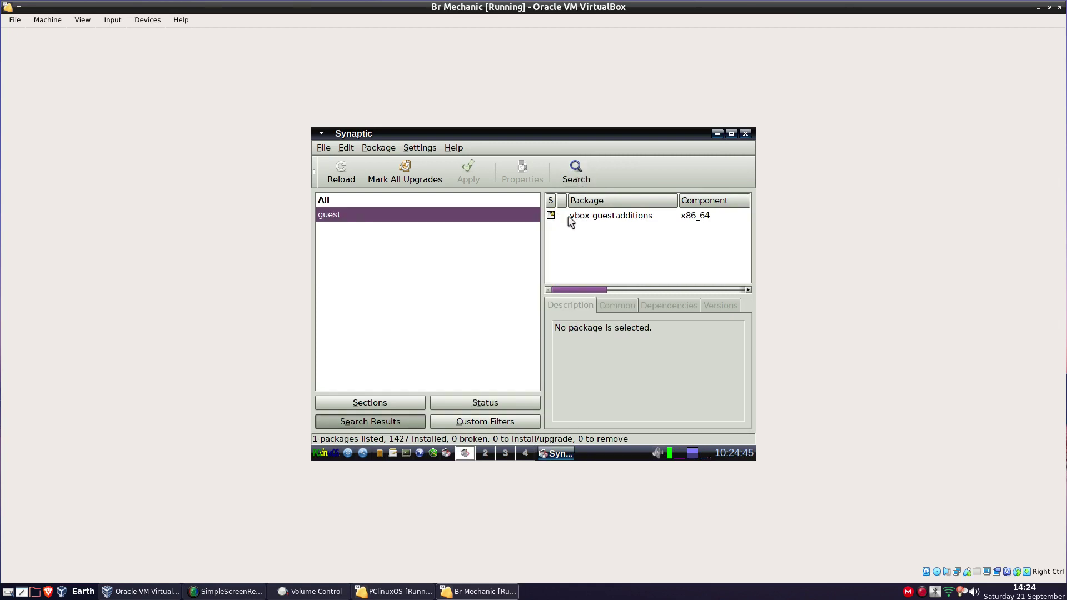
pyautogui.click(552, 214)
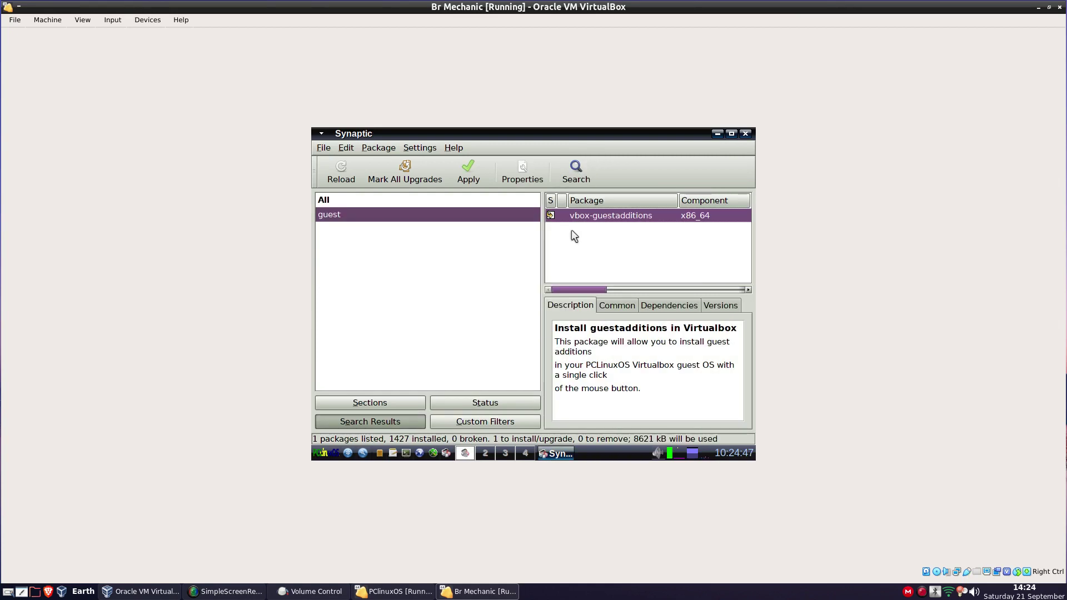
pyautogui.click(465, 171)
pyautogui.click(667, 424)
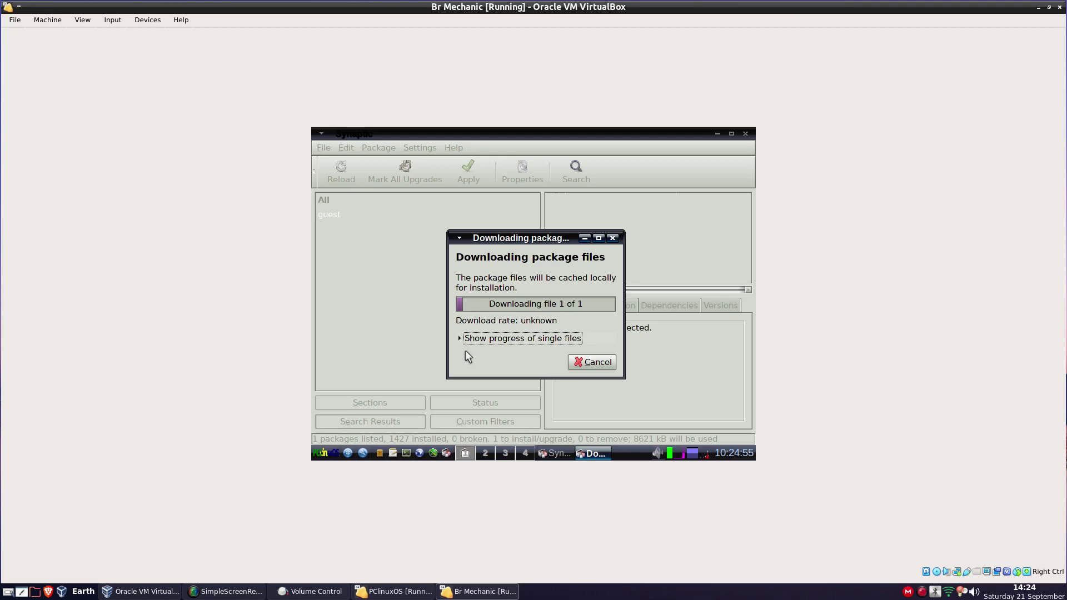
# Show per-file progress of the vbox-guestadditions install and close the output when finished
pyautogui.click(525, 337)
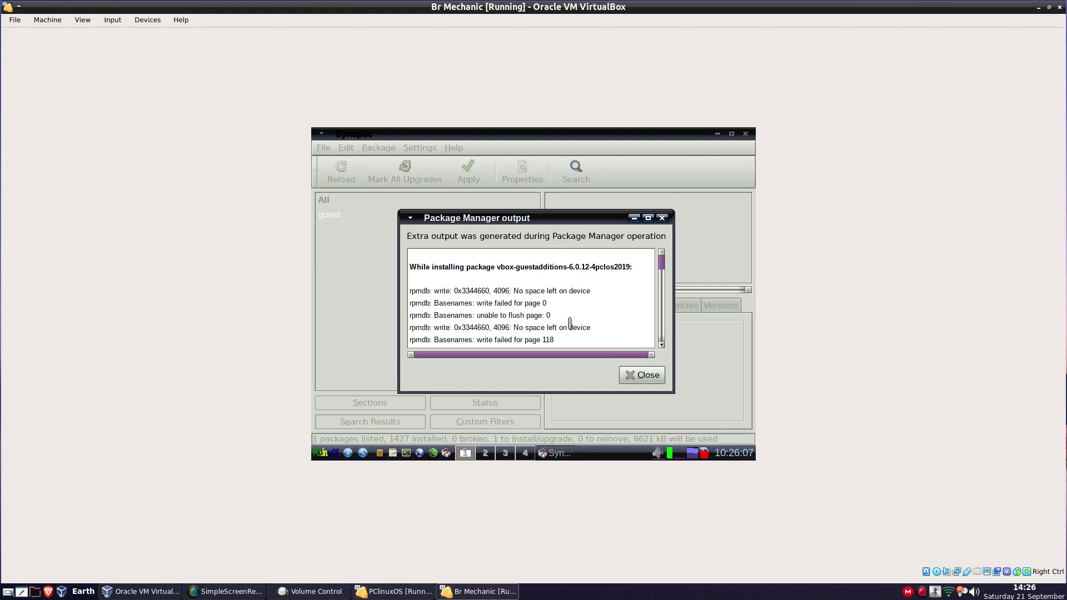
pyautogui.click(638, 378)
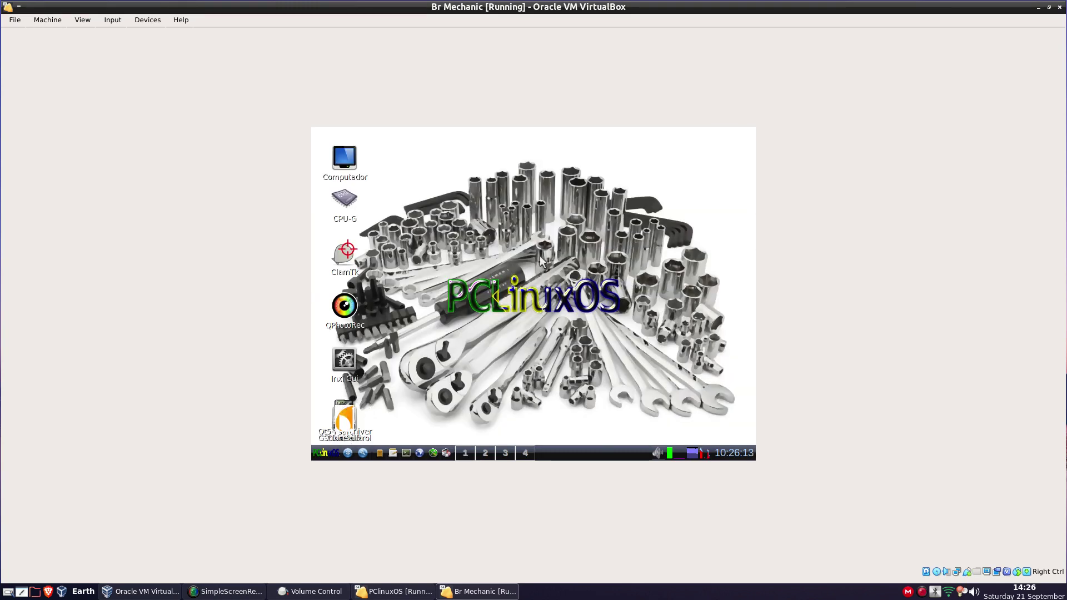
# Log out of the Br Mechanic desktop via Logout... > Shutdown and confirm with OK
pyautogui.click(321, 453)
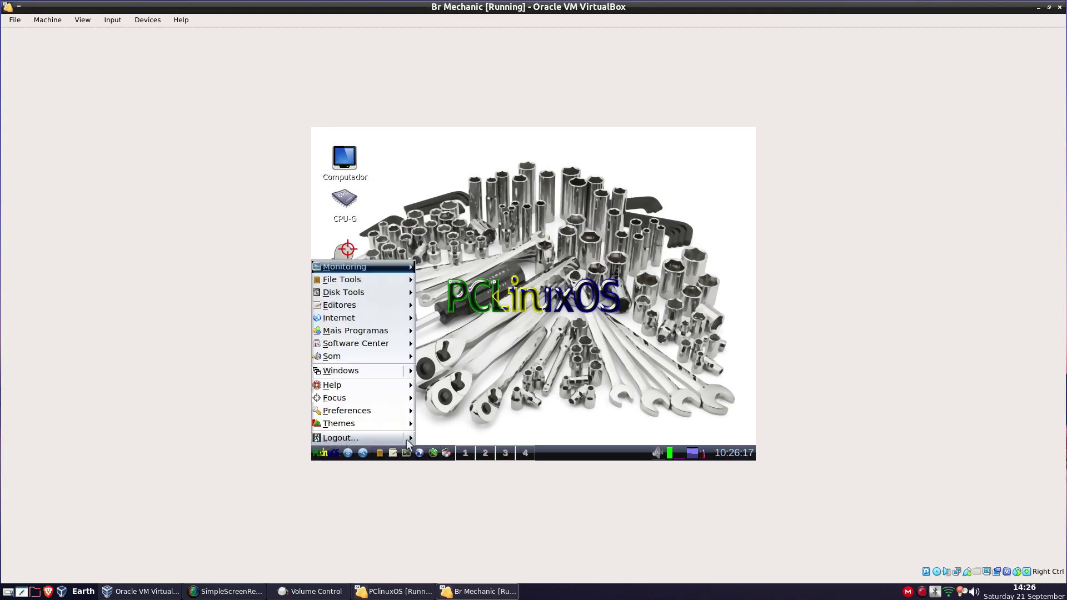
pyautogui.moveTo(408, 442)
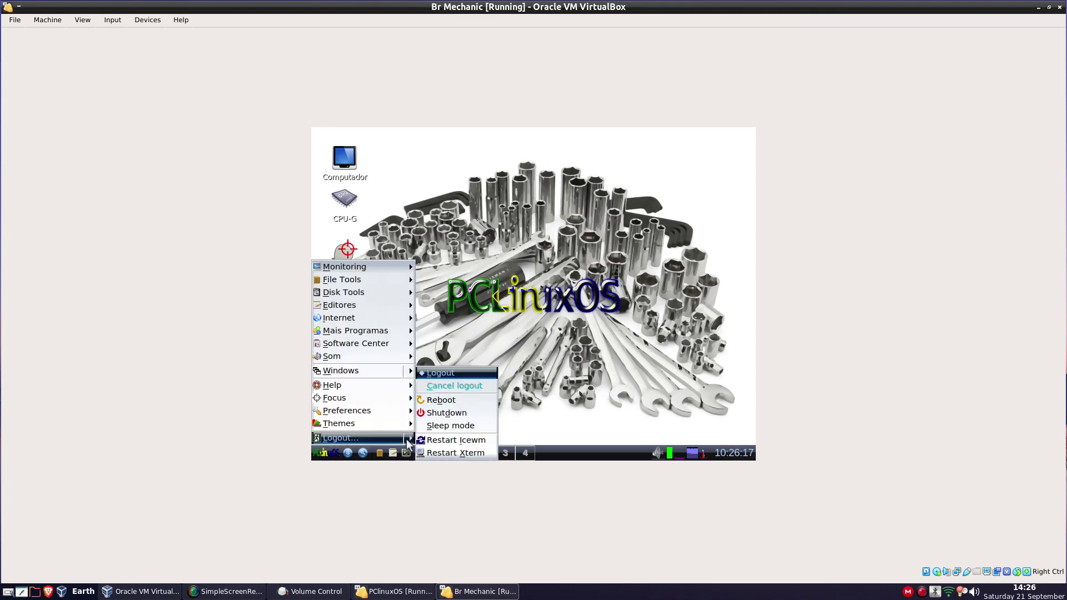
pyautogui.click(449, 412)
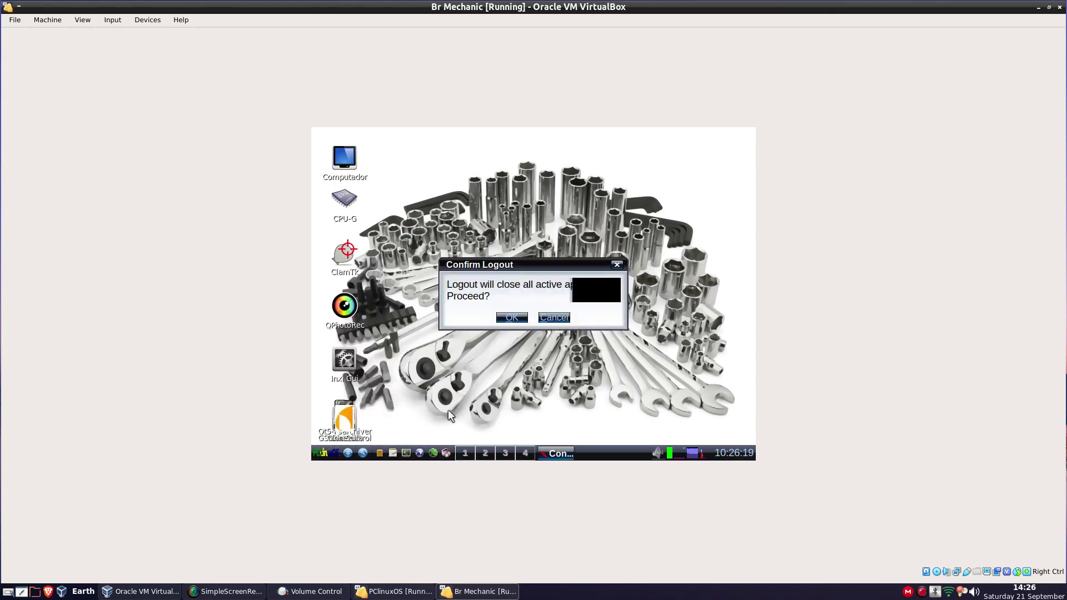
pyautogui.click(502, 321)
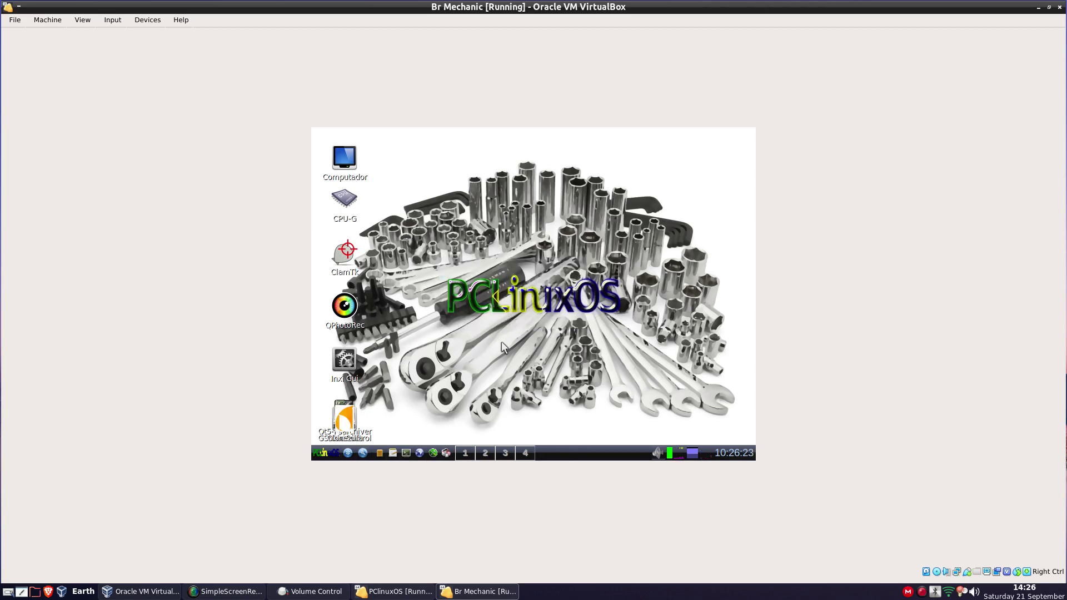
# Bring the VirtualBox Manager to the front and select the Ubuntu 19.04 machine to view its details
pyautogui.click(123, 594)
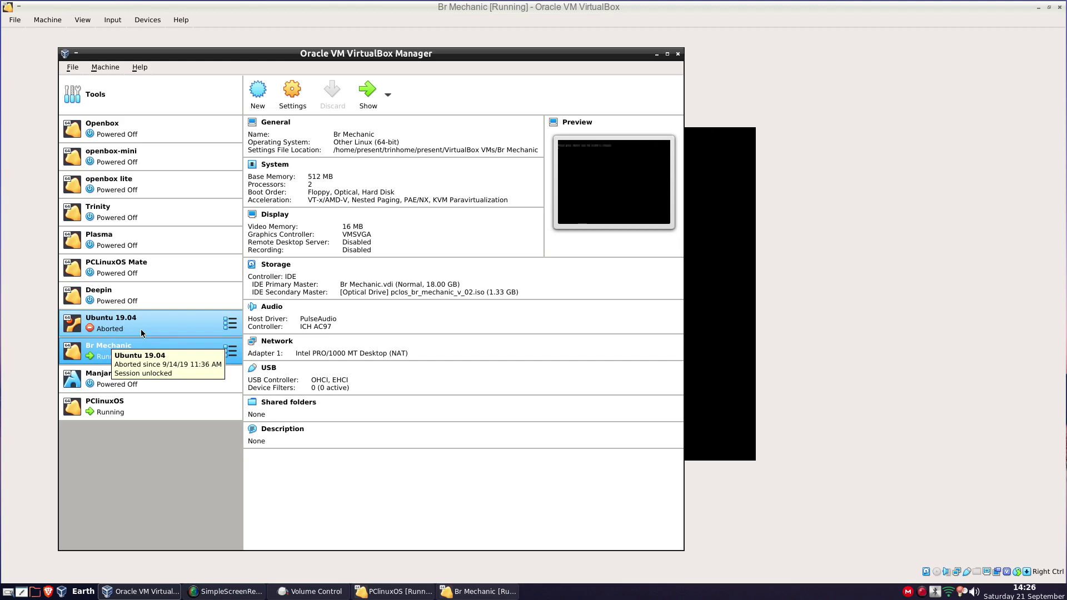
pyautogui.click(142, 329)
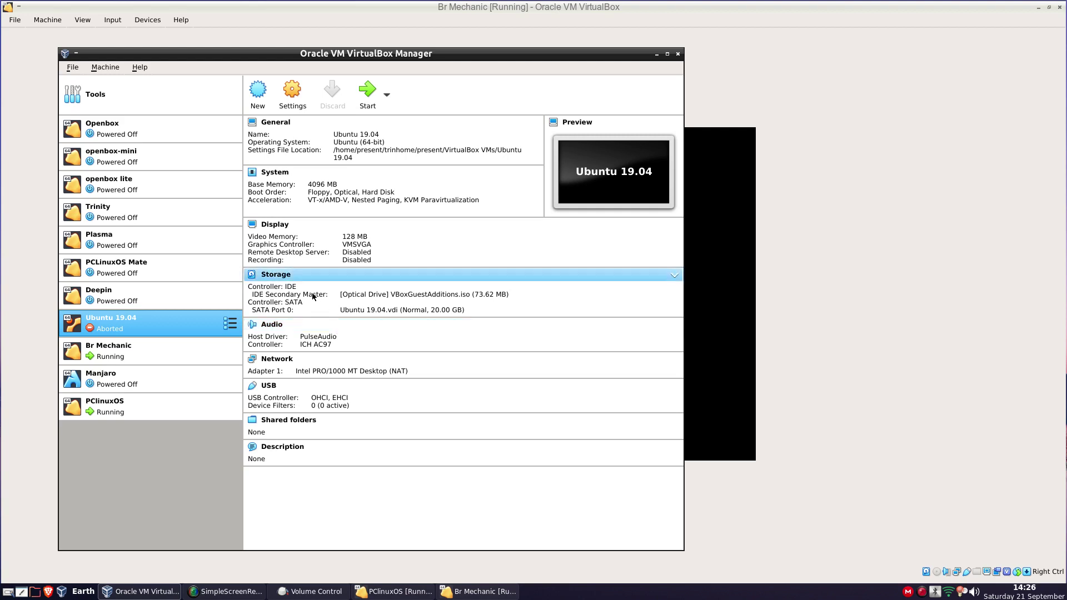
# Eject VBoxGuestAdditions.iso from Ubuntu 19.04's IDE Secondary Master drive, then select the Manjaro machine
pyautogui.click(446, 295)
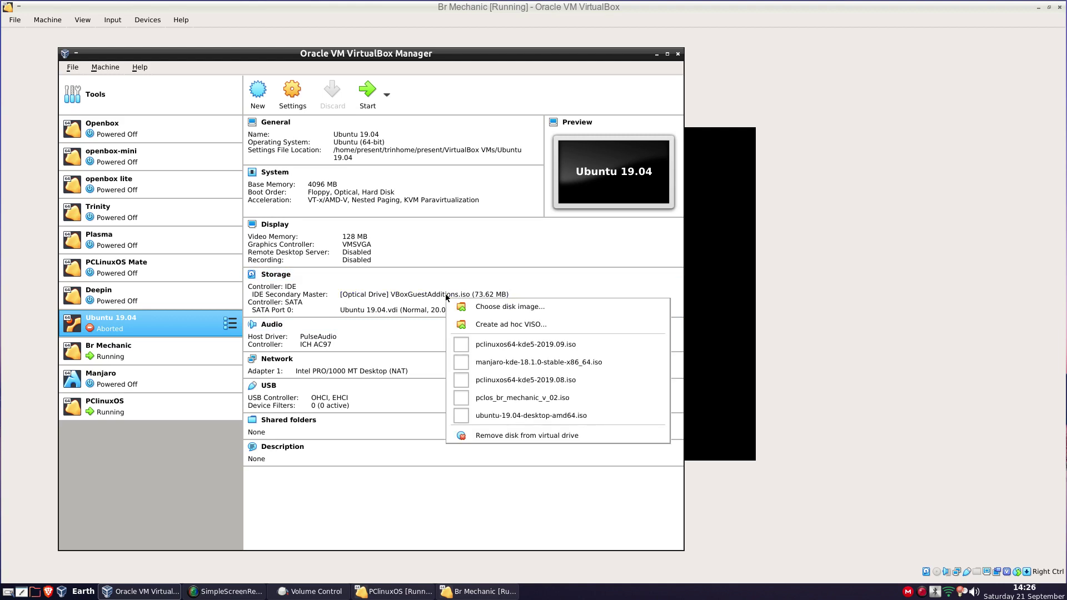
pyautogui.click(503, 433)
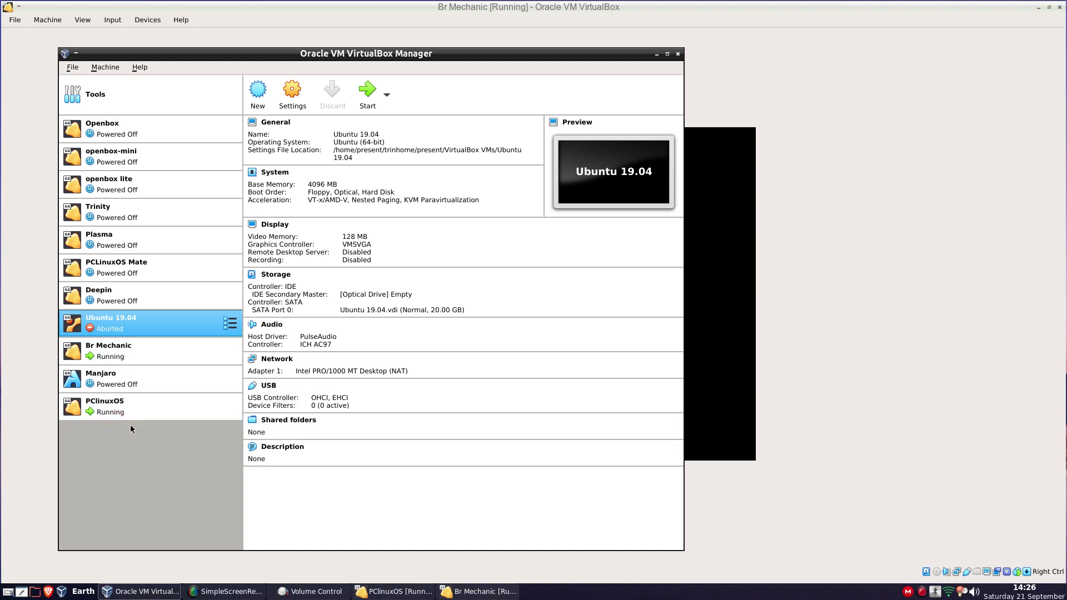
pyautogui.click(126, 386)
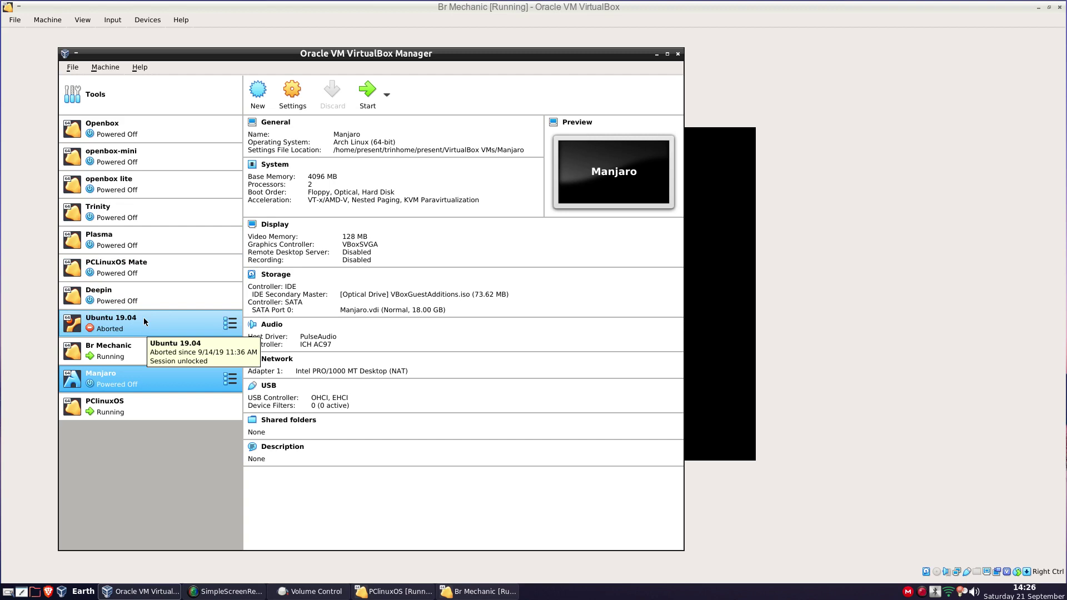
# Confirm the LiveCD power-off prompt in the Br Mechanic and PCLinuxOS VM windows
pyautogui.click(799, 215)
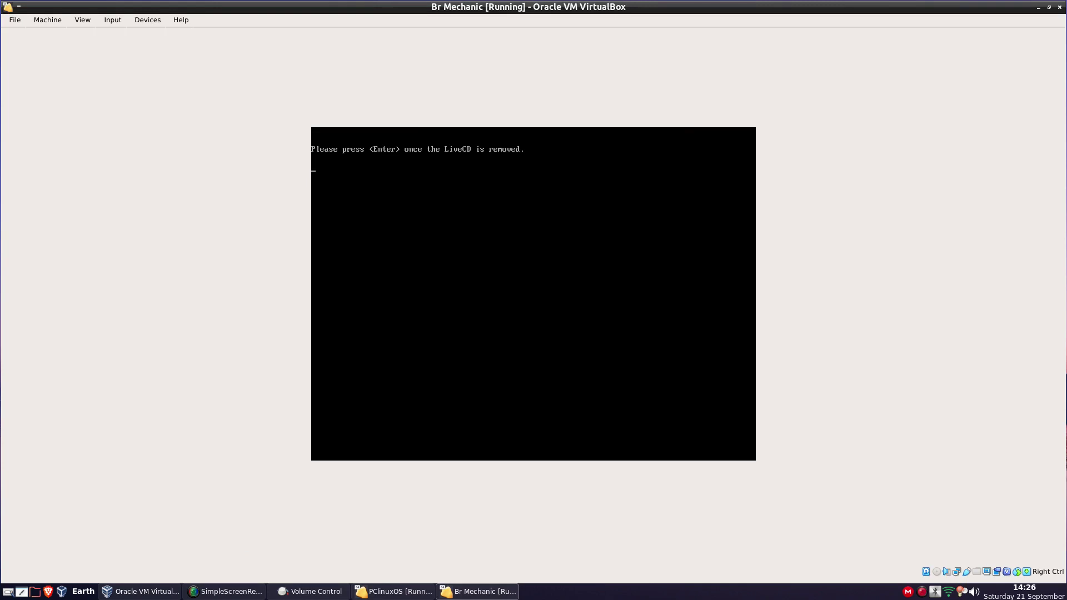
pyautogui.press('Return')
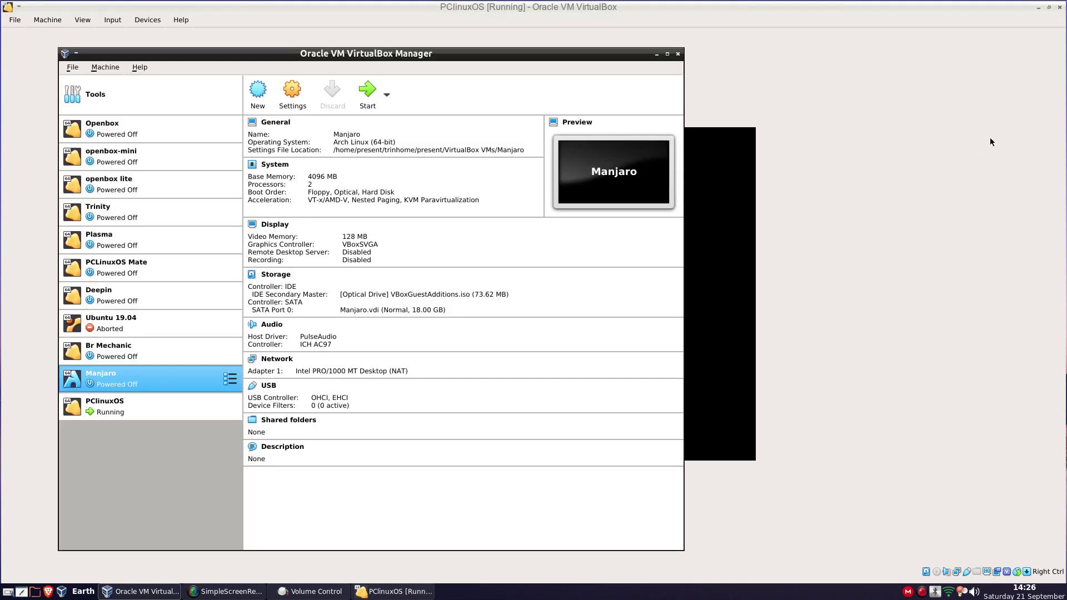
pyautogui.click(990, 142)
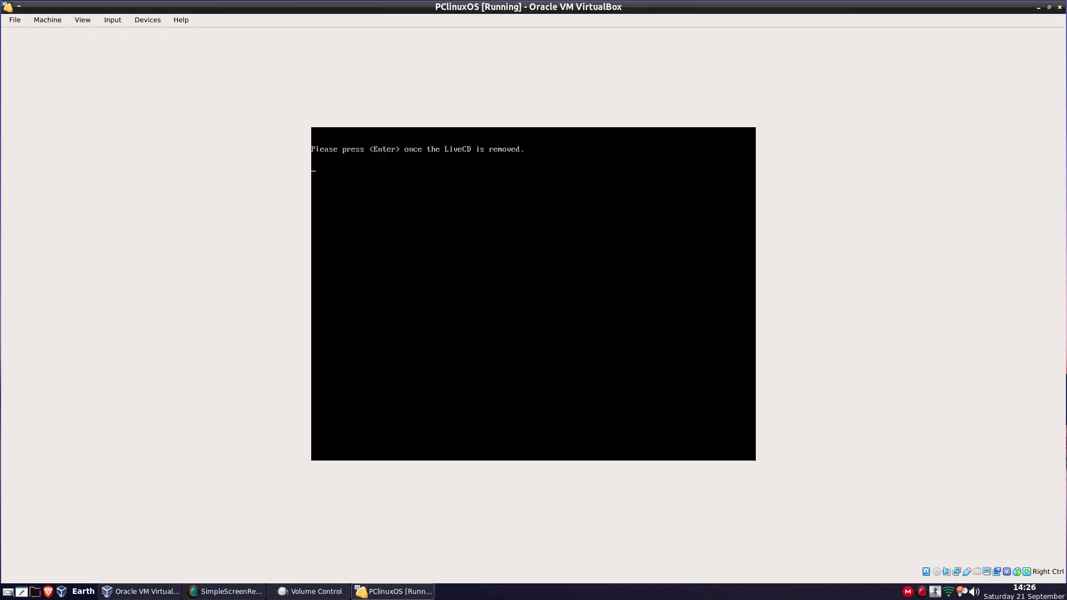
pyautogui.press('Return')
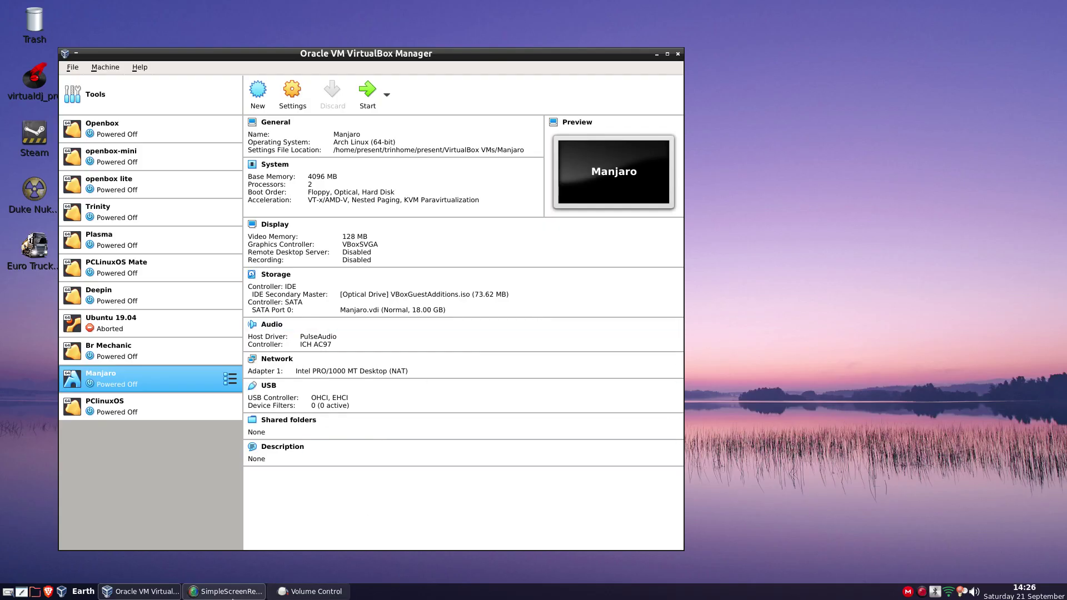
# Briefly show and hide SimpleScreenRecorder, then select PCLinuxOS to view its settings
pyautogui.click(231, 592)
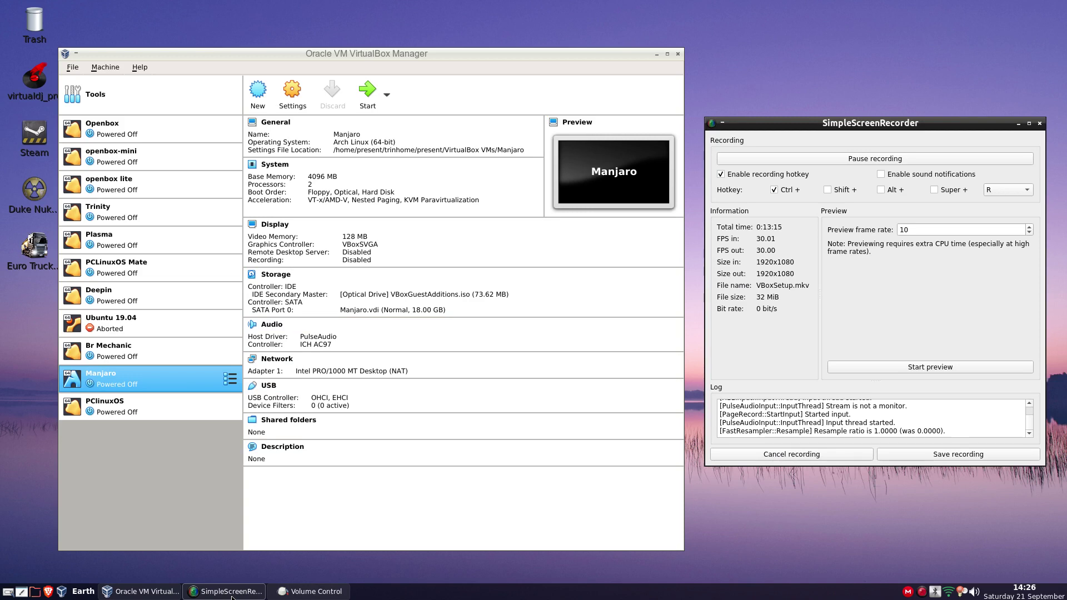
pyautogui.click(231, 597)
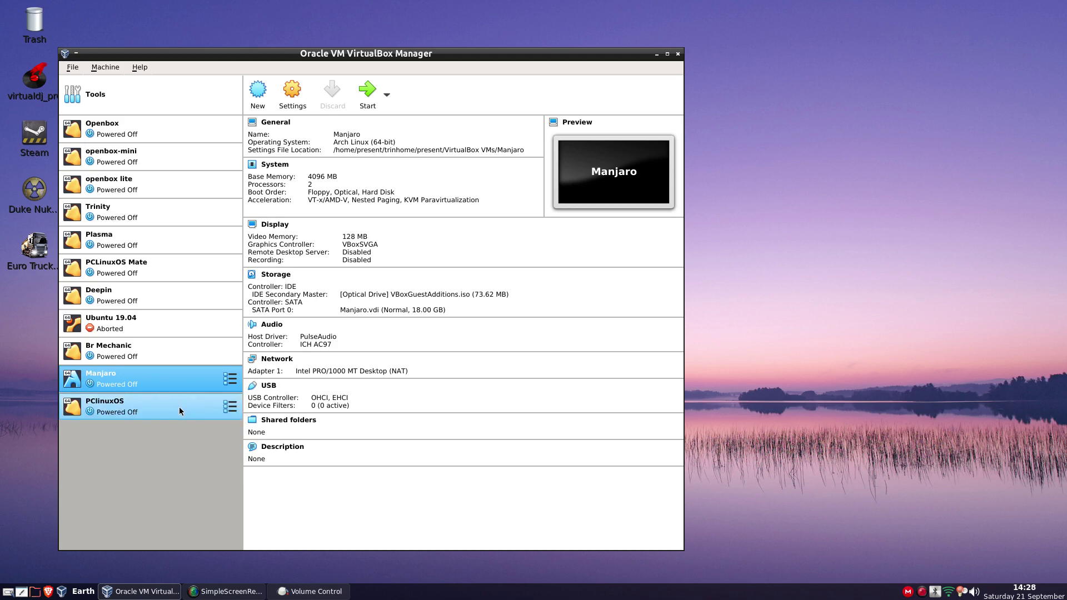
pyautogui.click(179, 415)
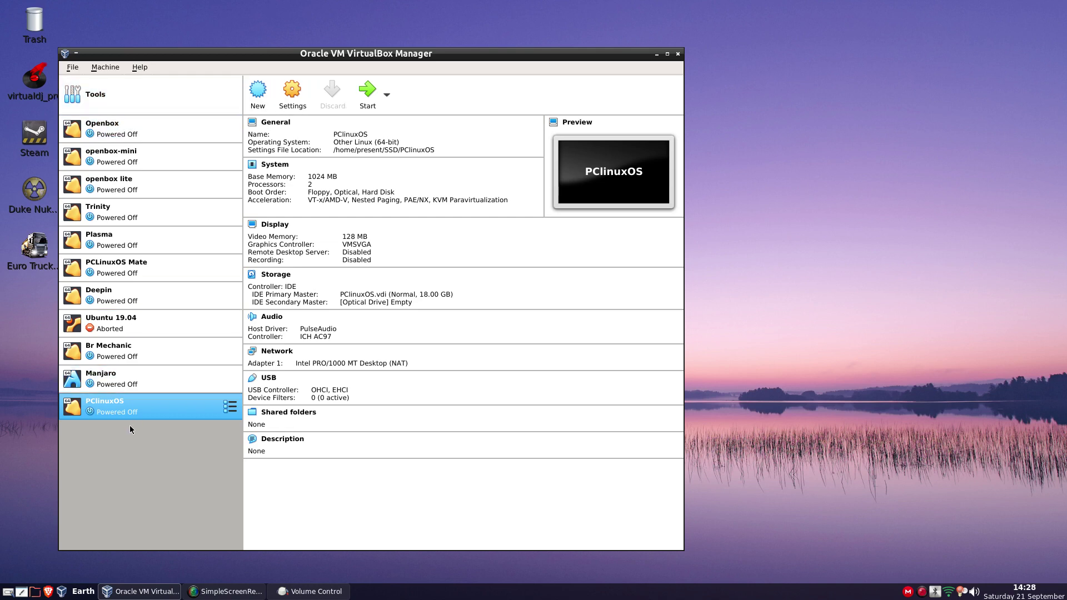
pyautogui.click(290, 95)
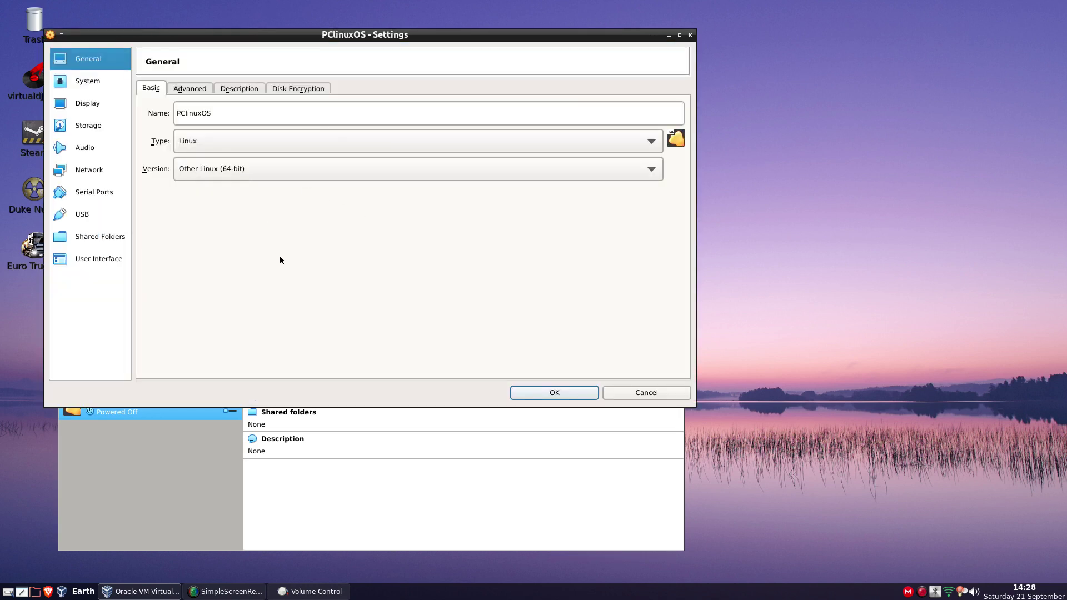
pyautogui.click(272, 179)
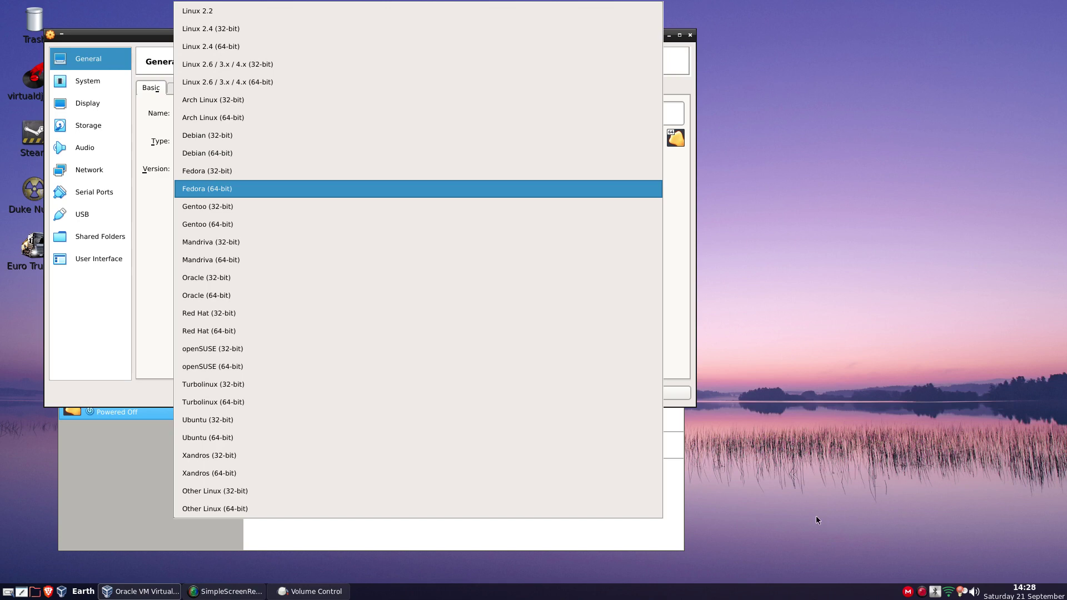
pyautogui.click(833, 424)
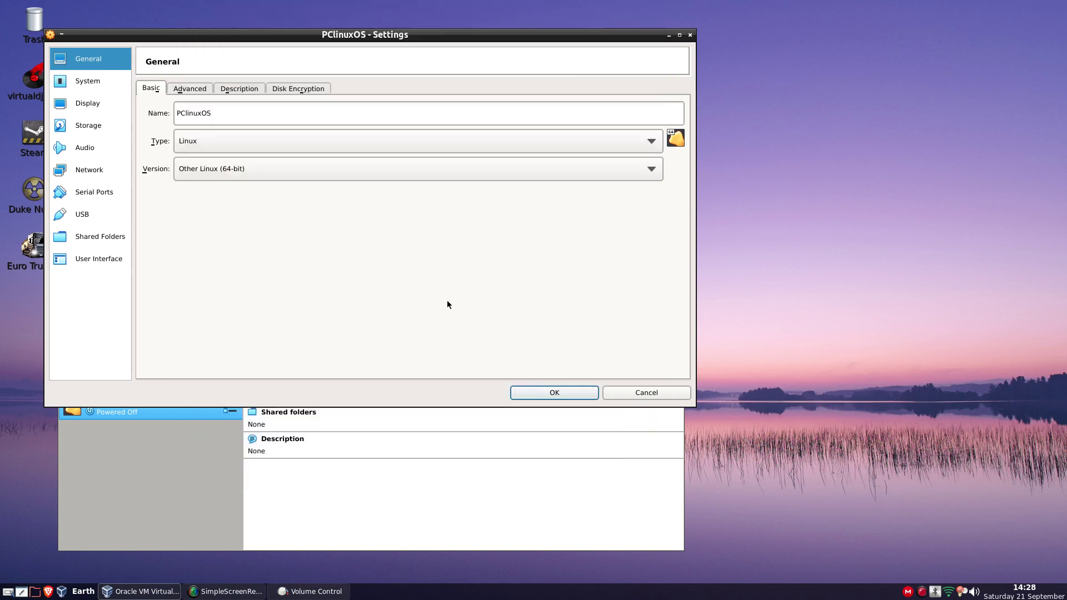
pyautogui.click(633, 393)
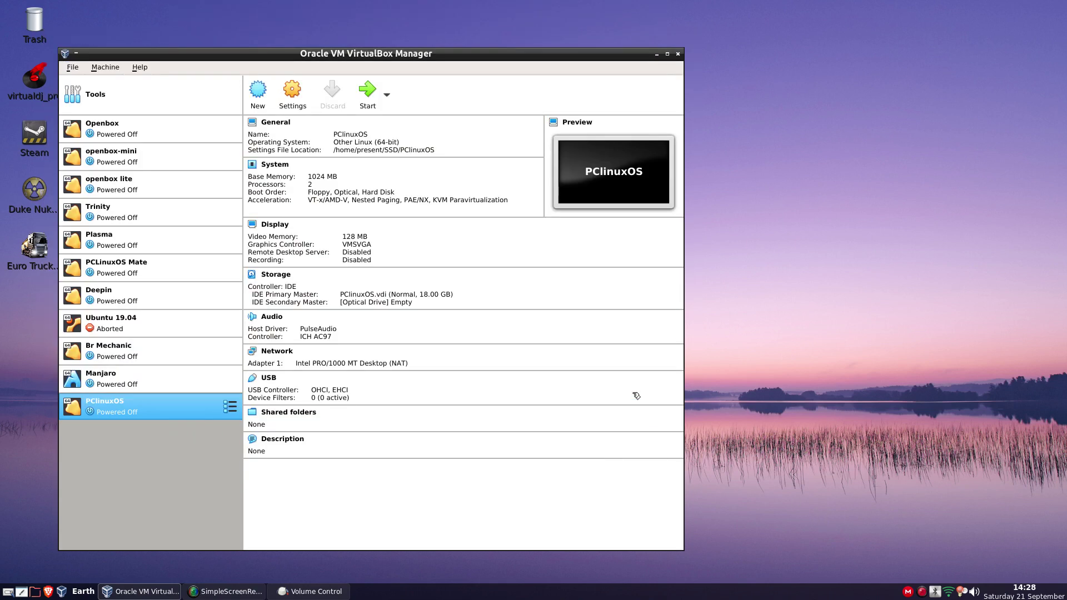